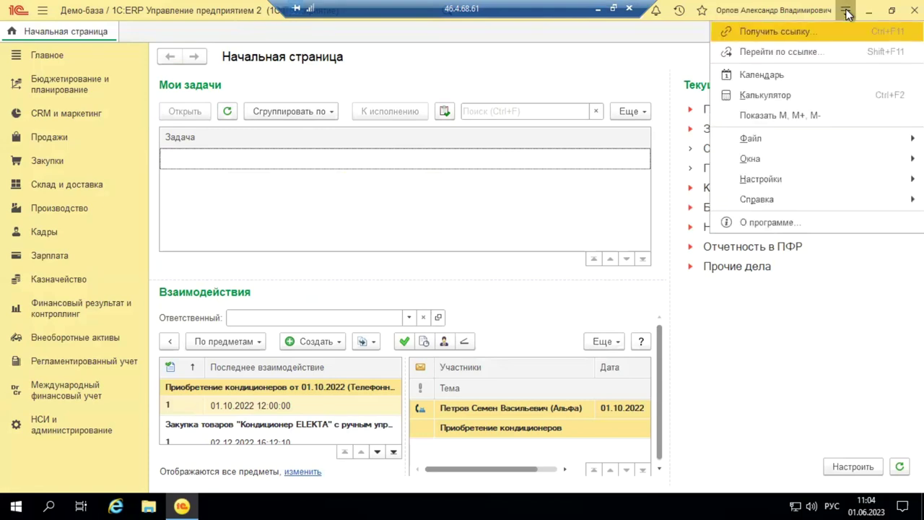
- Check the platform and configuration versions in the program information, and close it
left_click(783, 223)
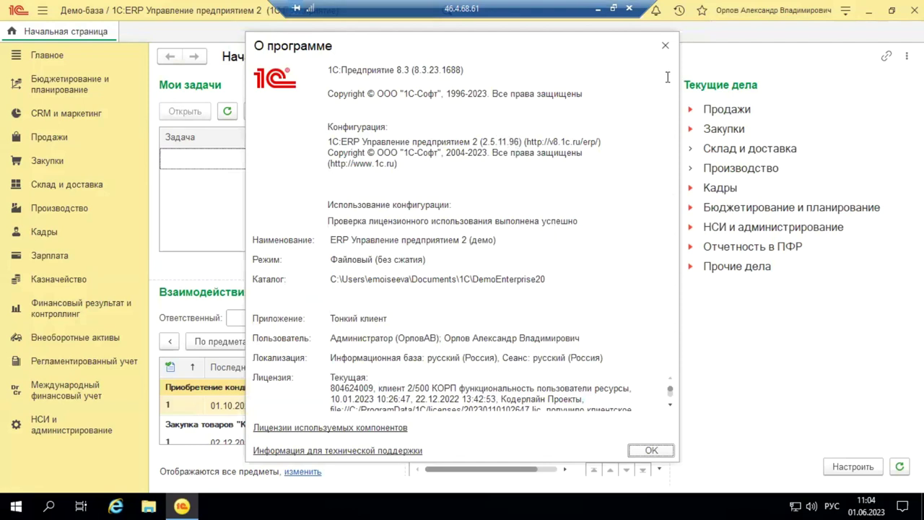
left_click(666, 47)
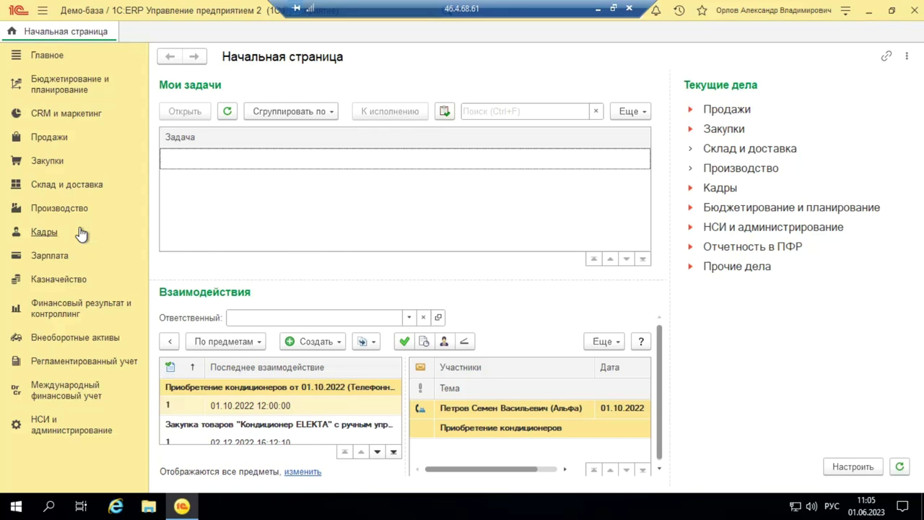
- Create a new Номенклатура item from the НСИ catalogue and set its Вид номенклатуры to Полуфабрикаты
left_click(41, 428)
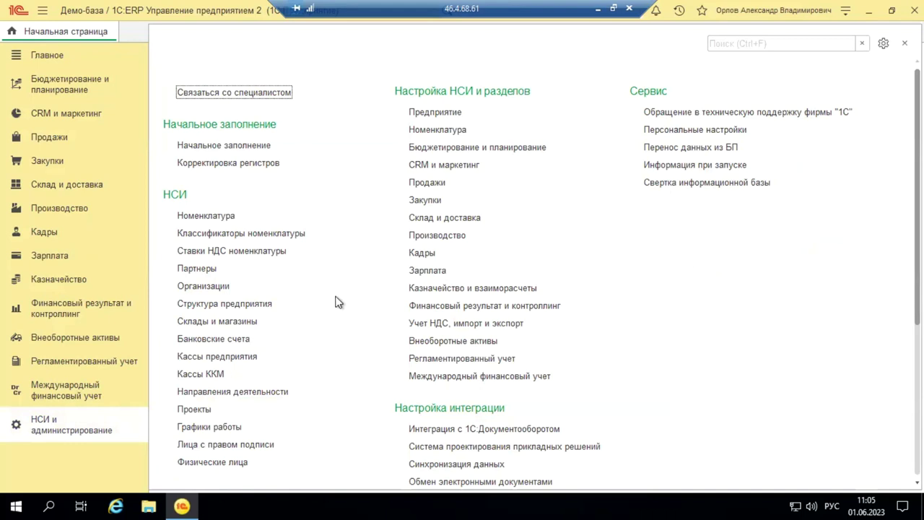
left_click(203, 216)
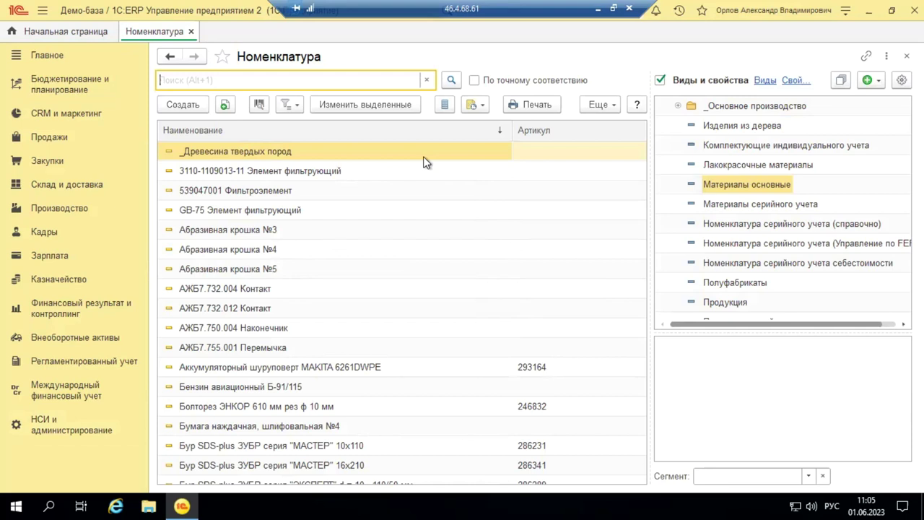
left_click(178, 105)
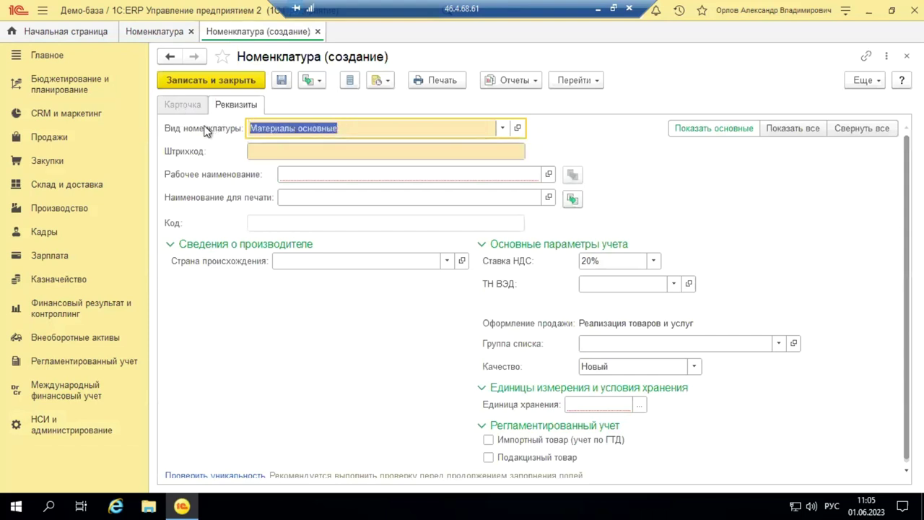
left_click(501, 130)
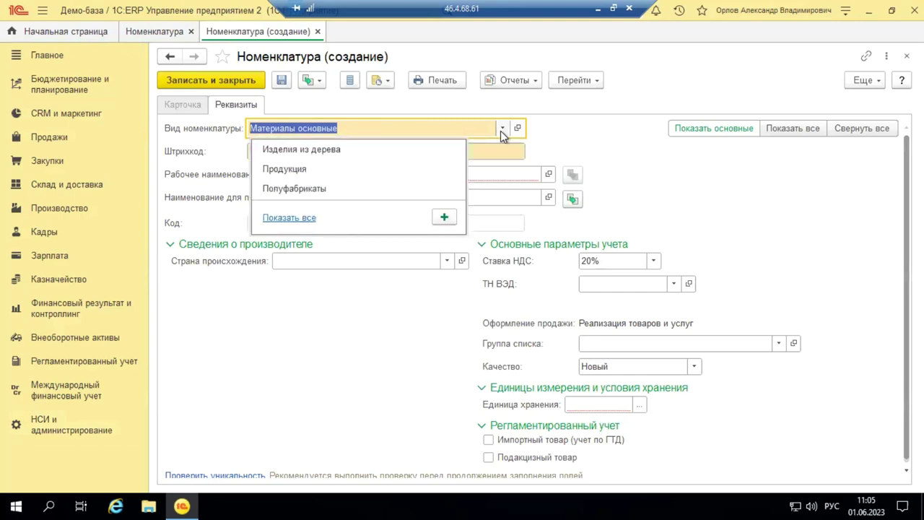
left_click(292, 218)
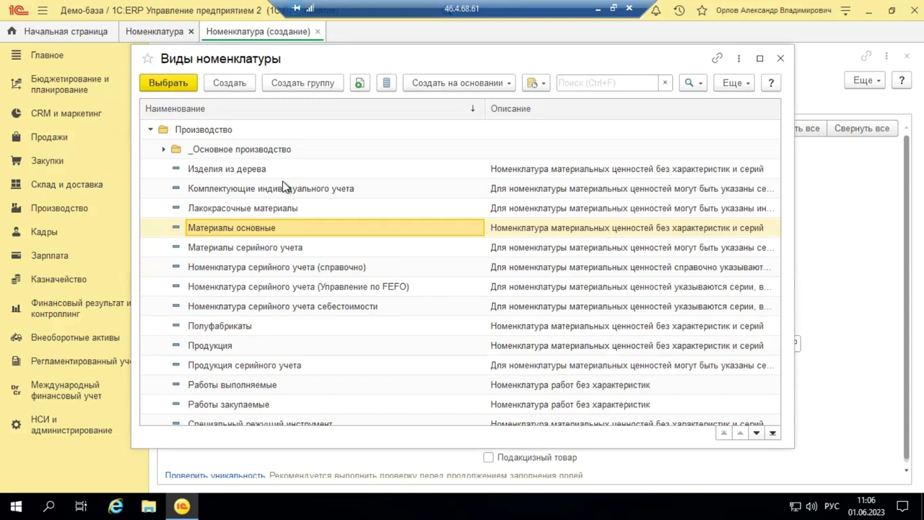
left_click(229, 331)
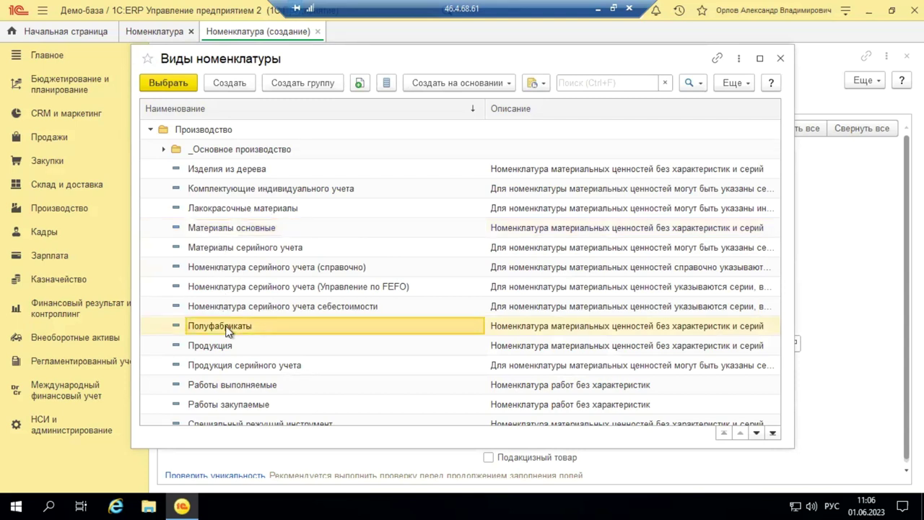
left_click(184, 83)
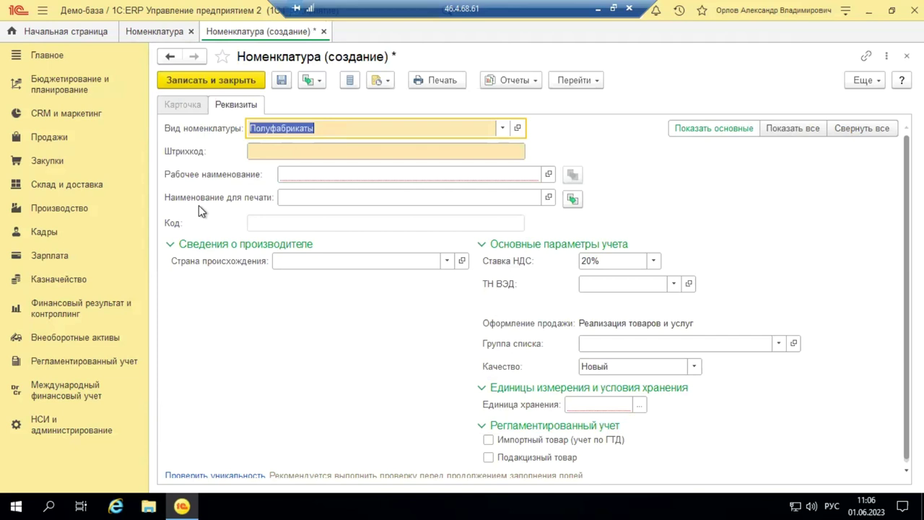
- Enter "_Сиденье для табурета вебинар" as the item's Рабочее наименование
left_click(339, 177)
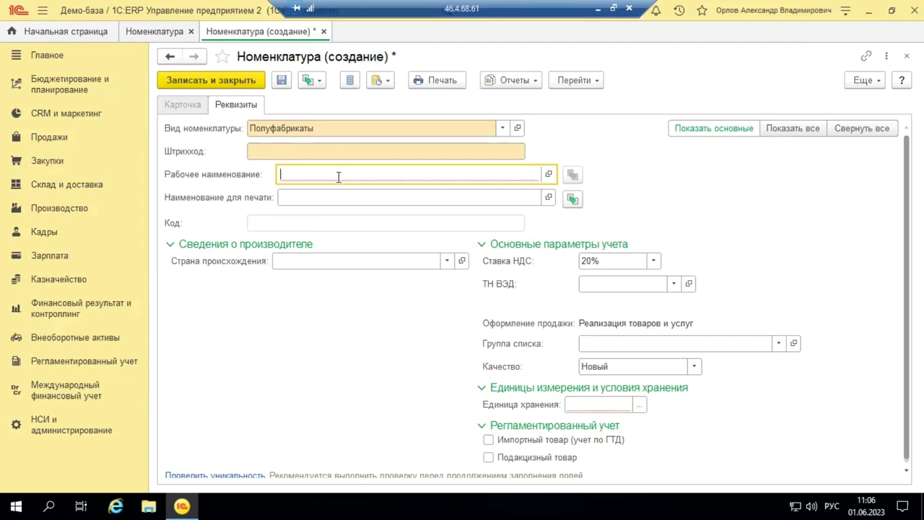
type("_Си")
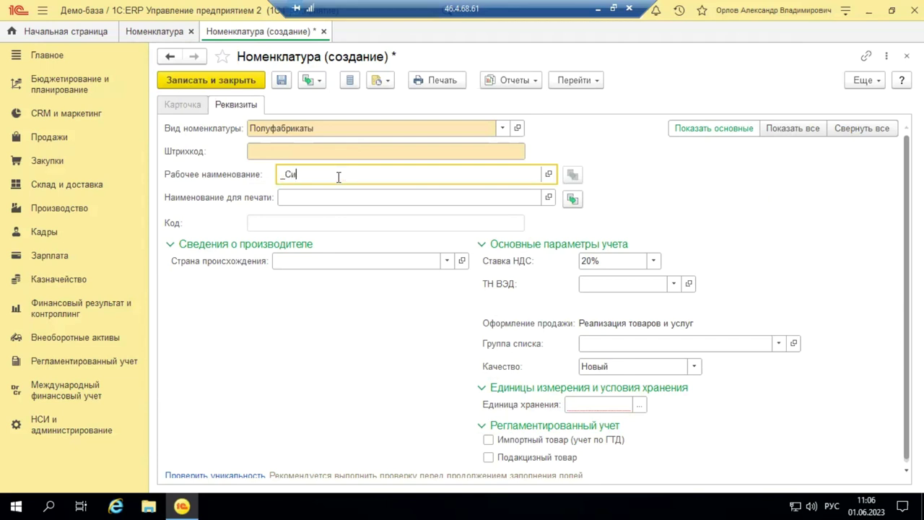
type("денье для табурета")
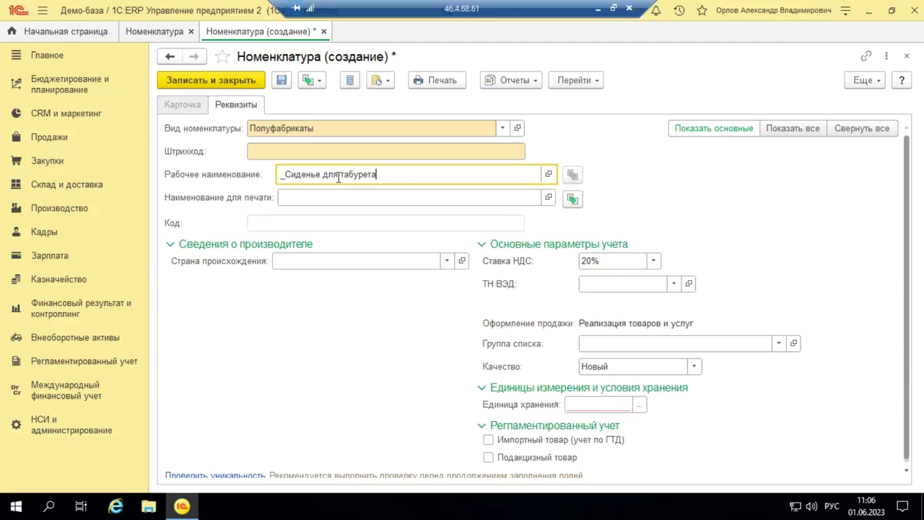
type(" вебинар")
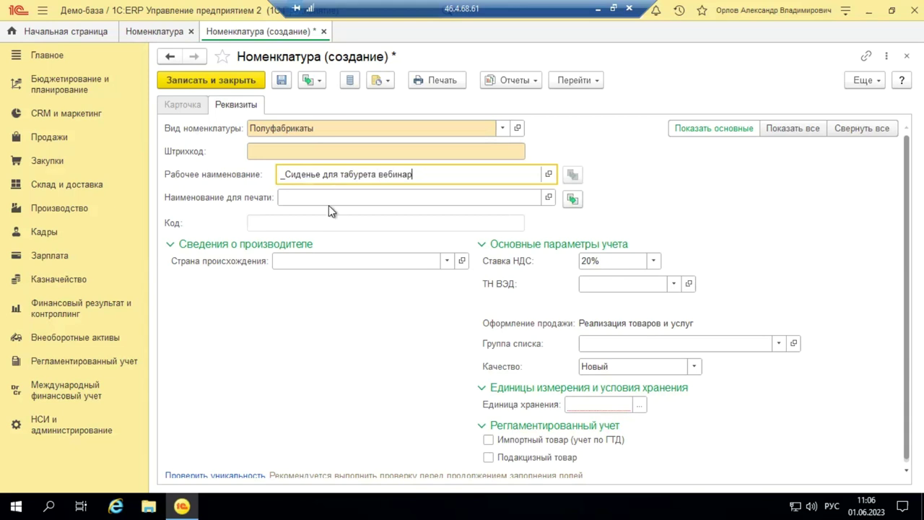
- Review the available Ставка НДС options without changing the item's rate
left_click(655, 262)
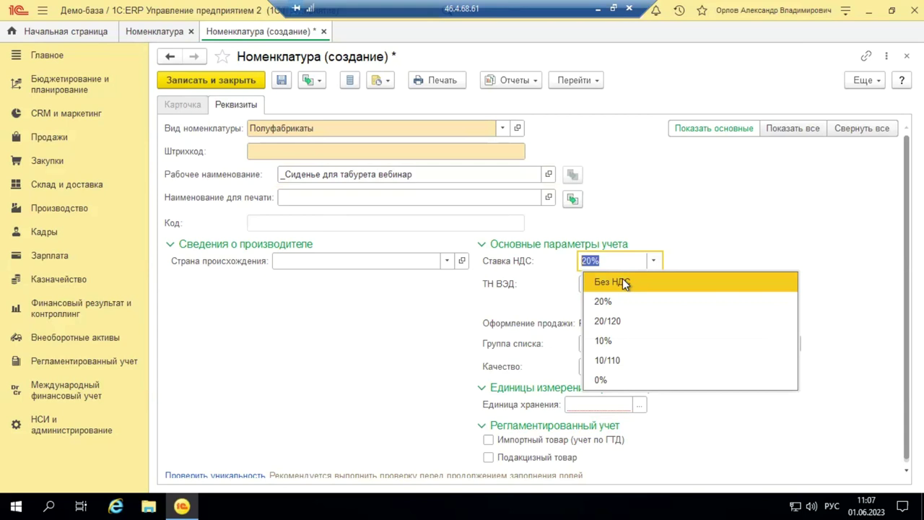
key("End")
key("Escape")
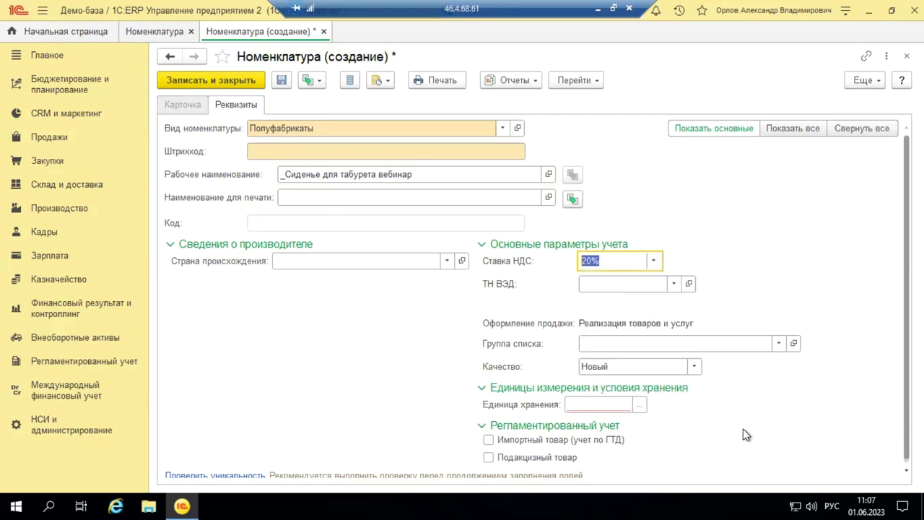
- Set the item's Единица хранения to шт
left_click(621, 404)
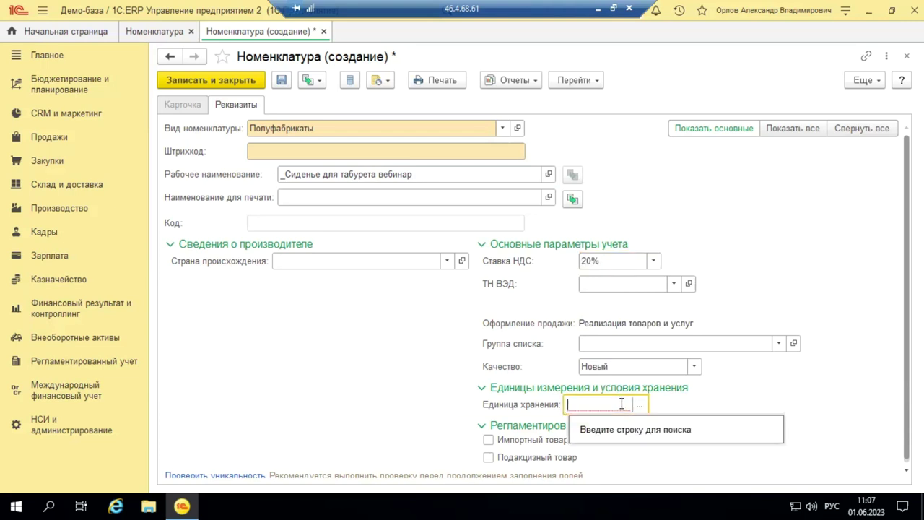
left_click(643, 408)
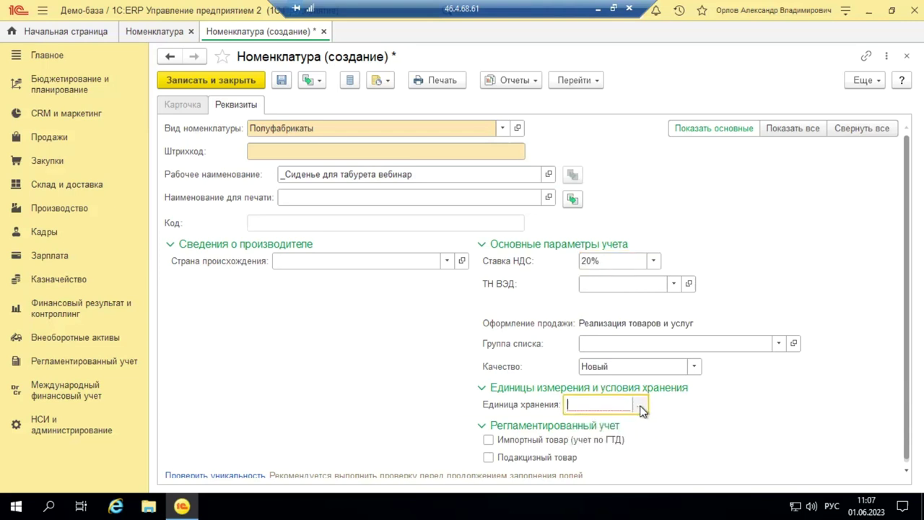
mouse_move(503, 329)
type("шт")
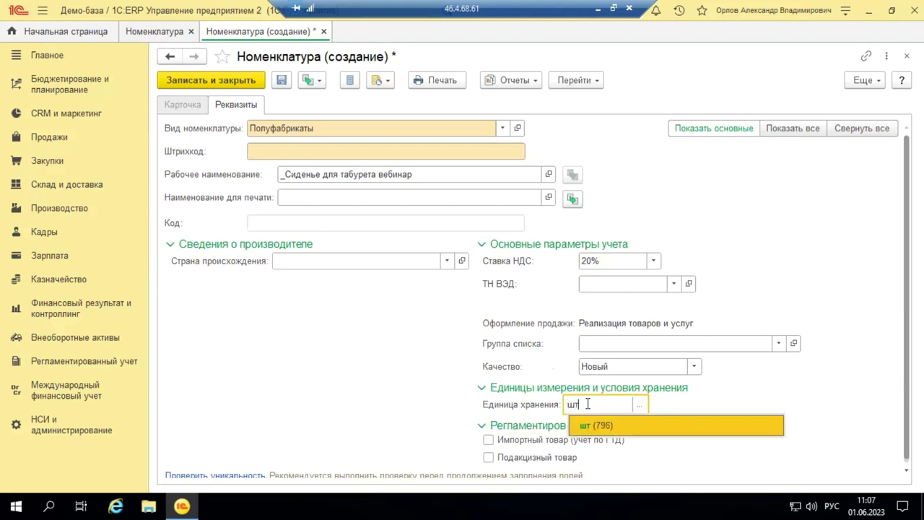
left_click(590, 427)
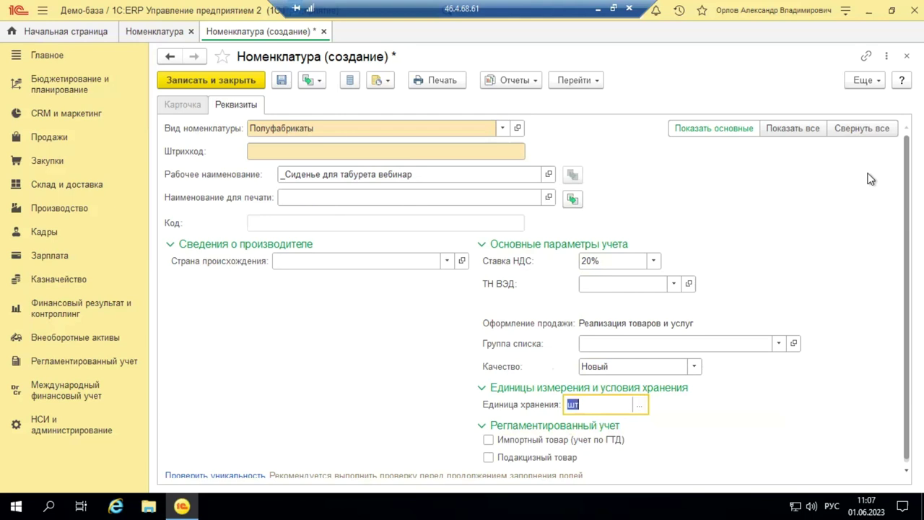
- Display all attributes of the item and set its Группа списка to Полуфабрикаты under Производственная деятельность
left_click(778, 125)
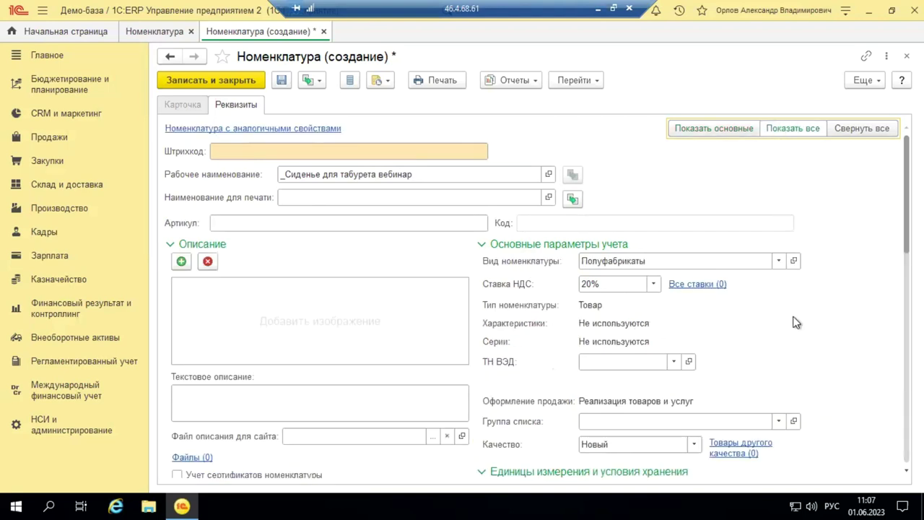
scroll(724, 261, "down", 2)
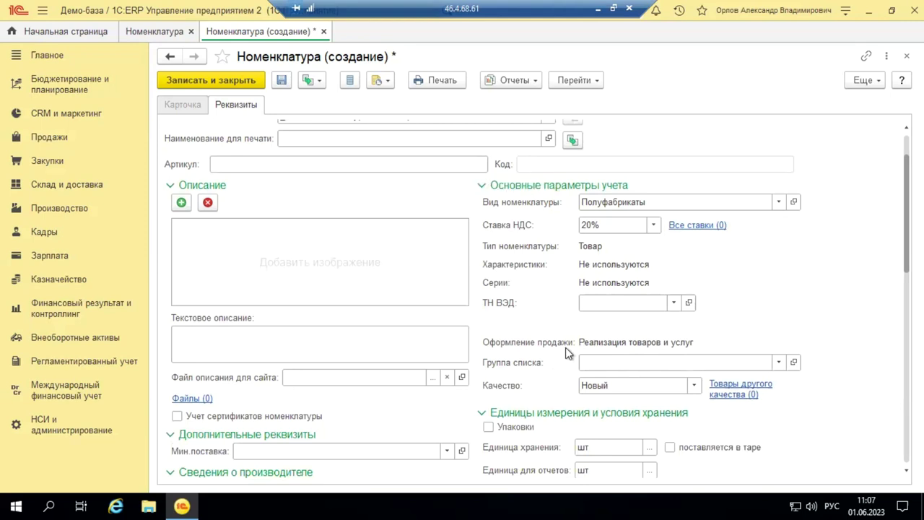
left_click(778, 363)
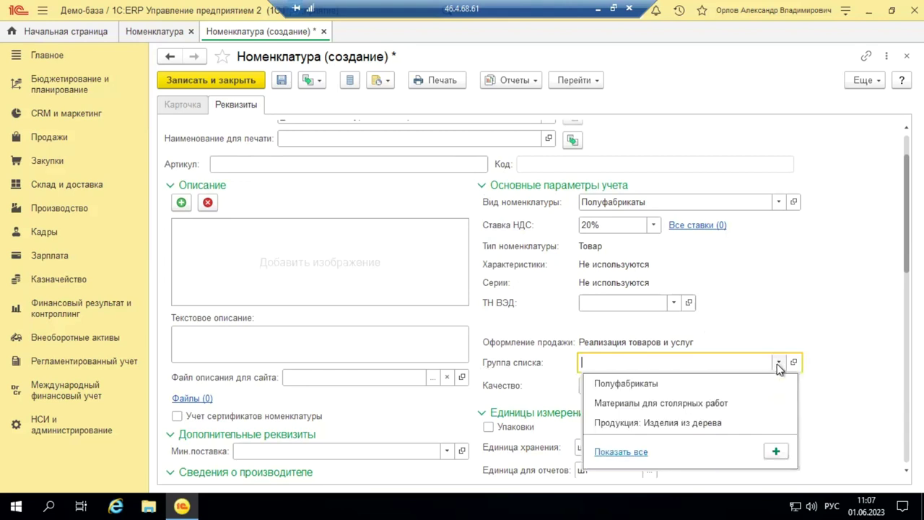
left_click(619, 452)
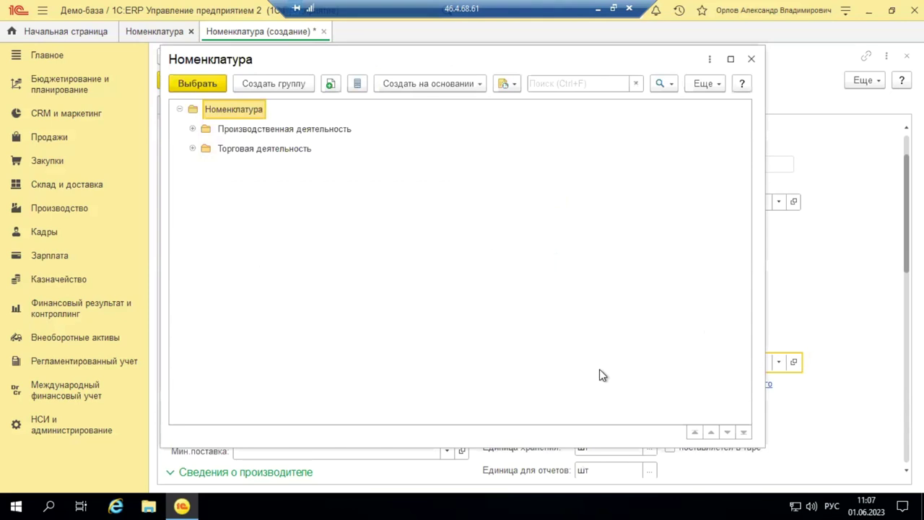
left_click(192, 129)
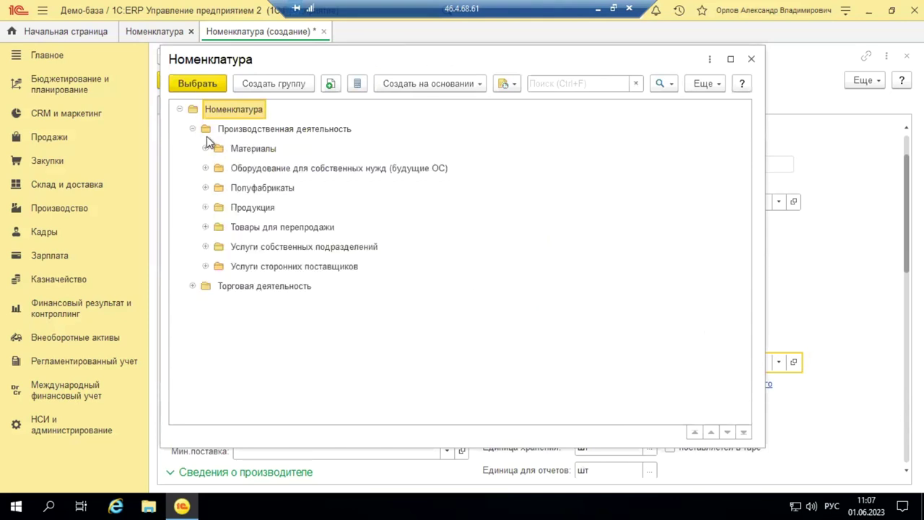
left_click(259, 190)
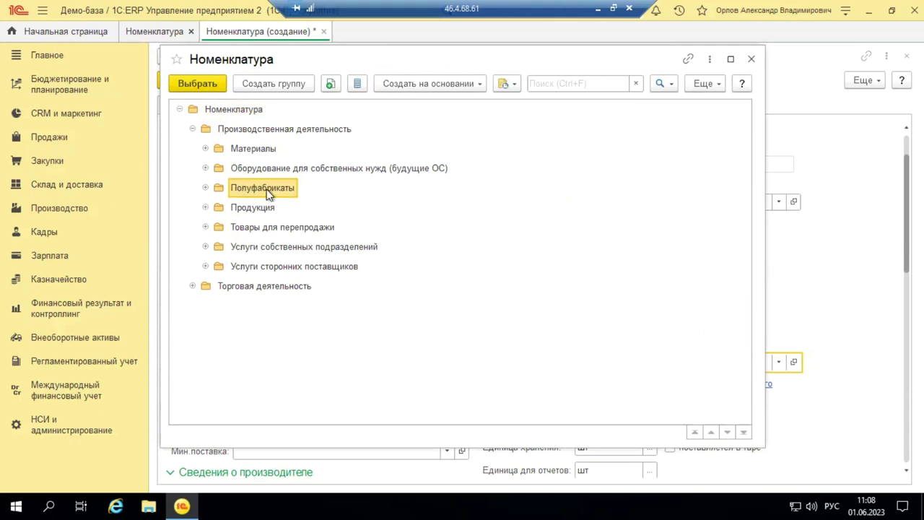
left_click(201, 84)
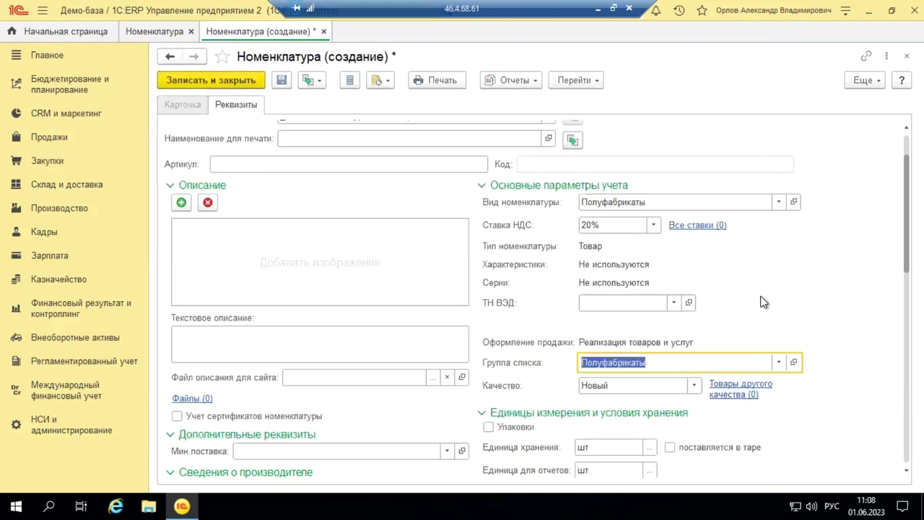
- Examine the Счета учета стоимости номенклатуры in the item's Группа финансового учета, and close the group's settings
scroll(763, 298, "down", 5)
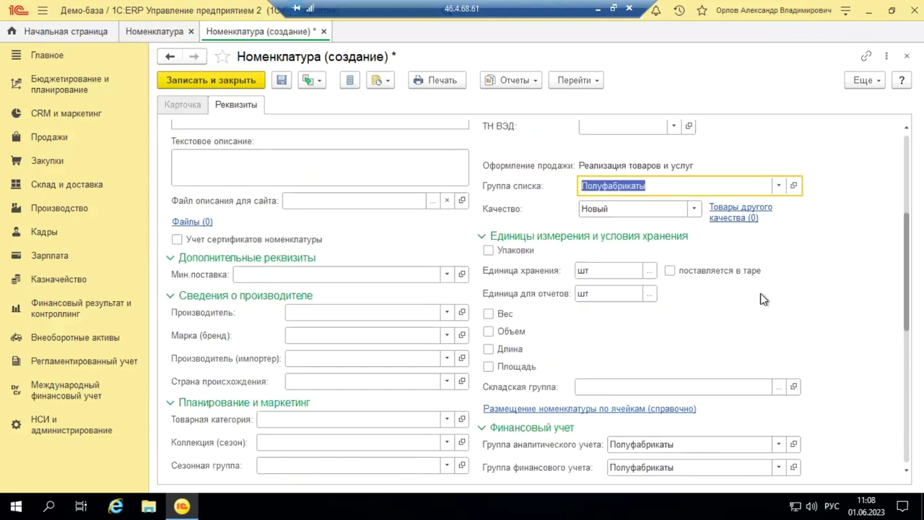
scroll(763, 299, "down", 5)
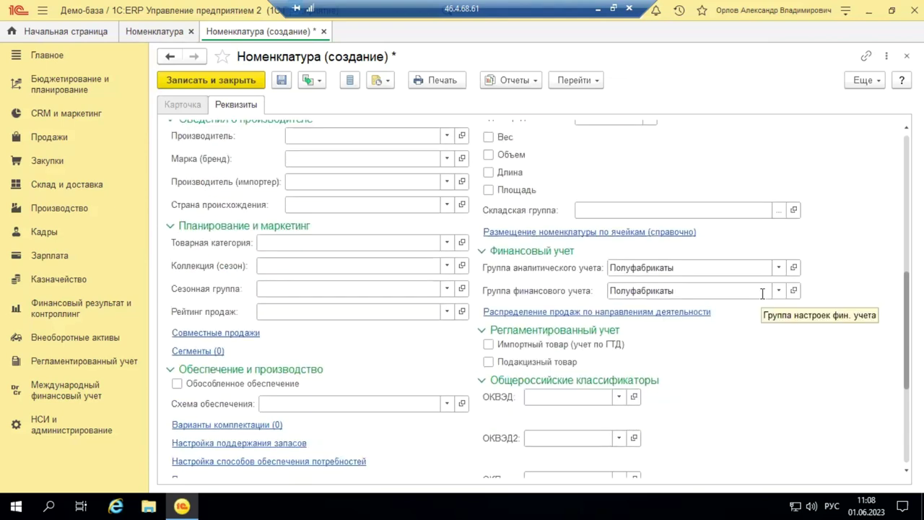
scroll(763, 296, "down", 2)
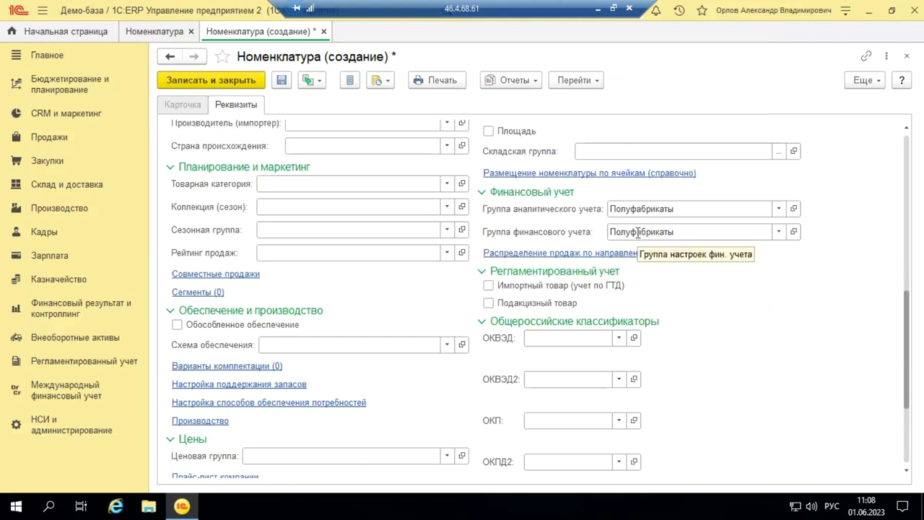
left_click(792, 236)
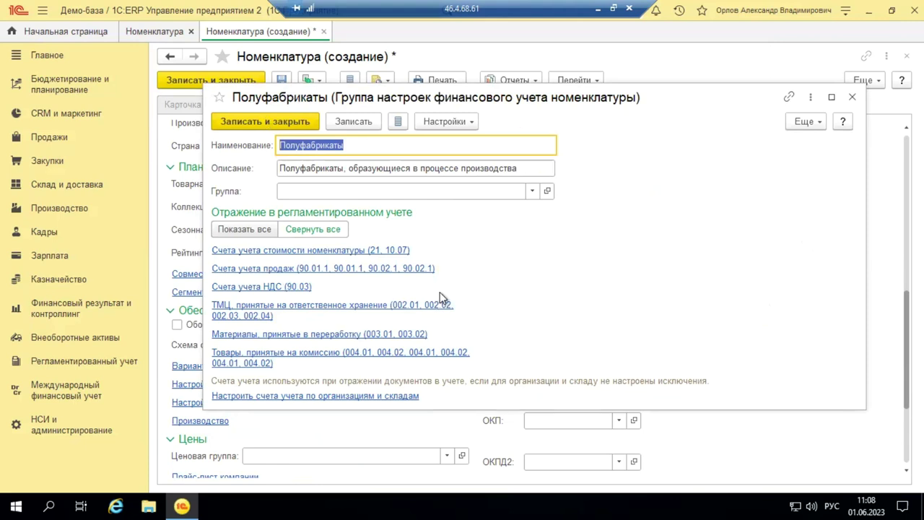
left_click(271, 250)
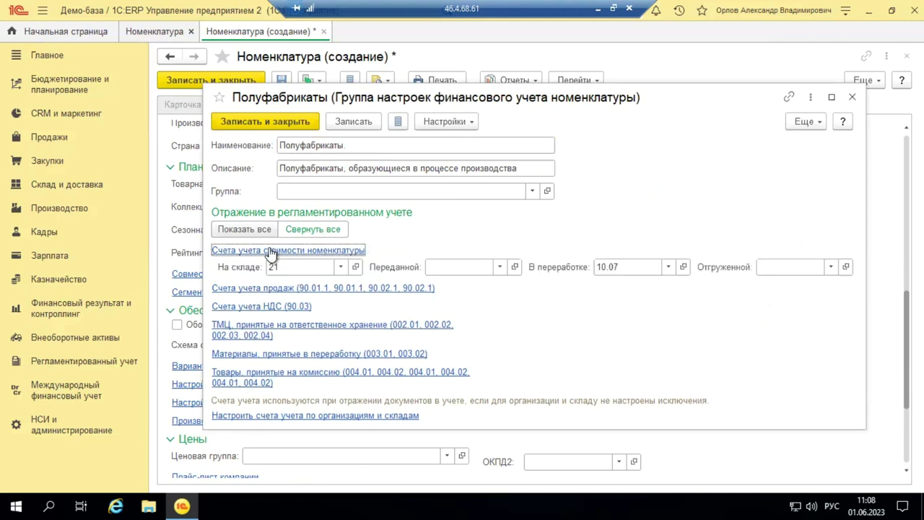
double_click(283, 267)
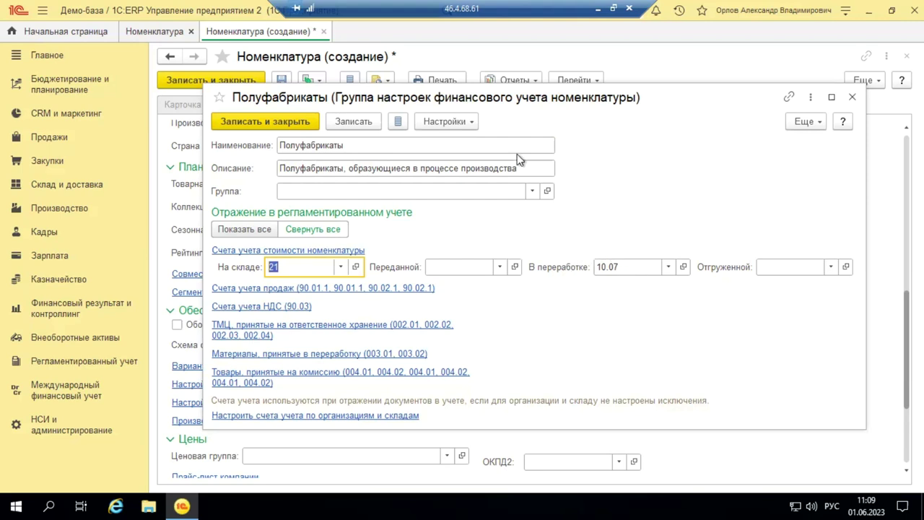
left_click(290, 123)
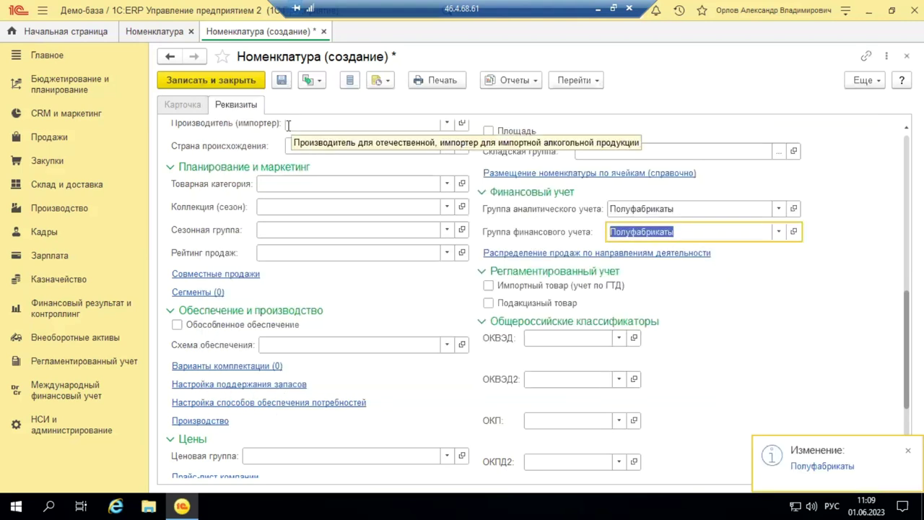
- Save and close the new stool seat item
left_click(222, 85)
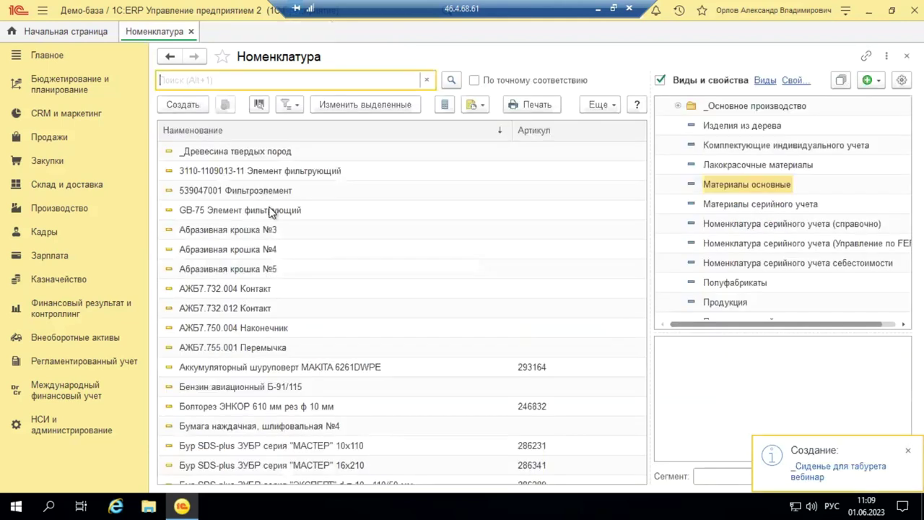
- Create a new Номенклатура item of the kind Материалы основные with the Рабочее наименование "_Ножки для табурета"
left_click(185, 105)
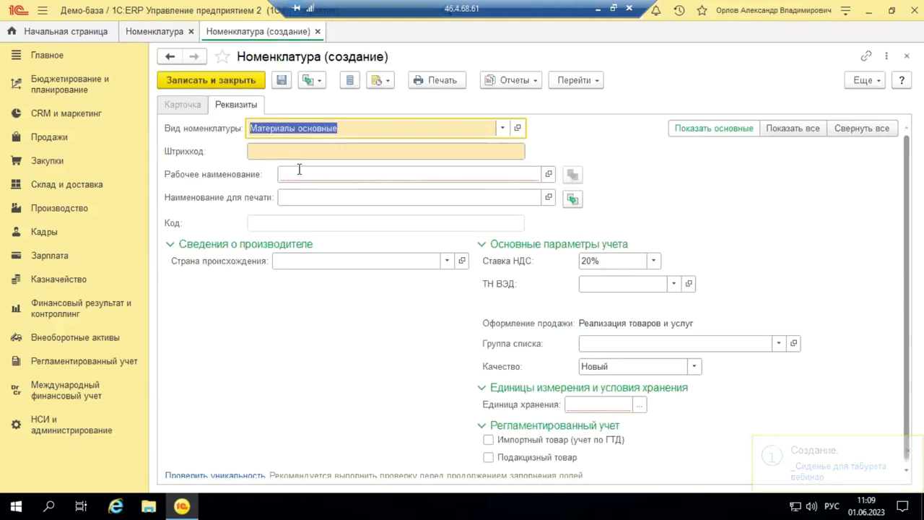
left_click(297, 176)
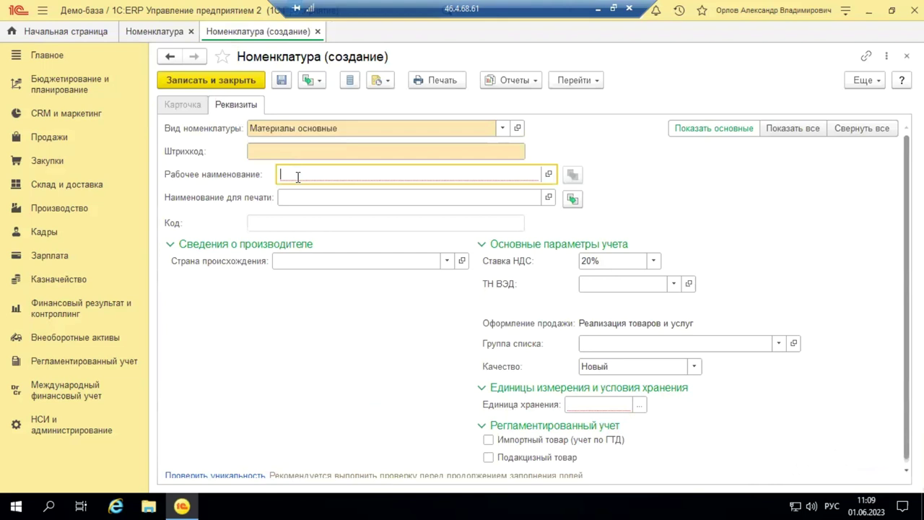
type("Но")
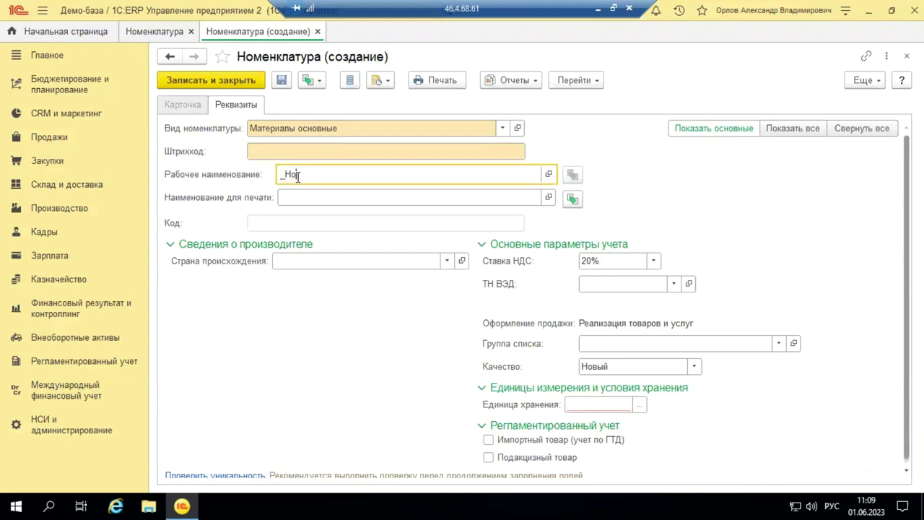
type("ски ")
type("для")
type("та")
type("бурета")
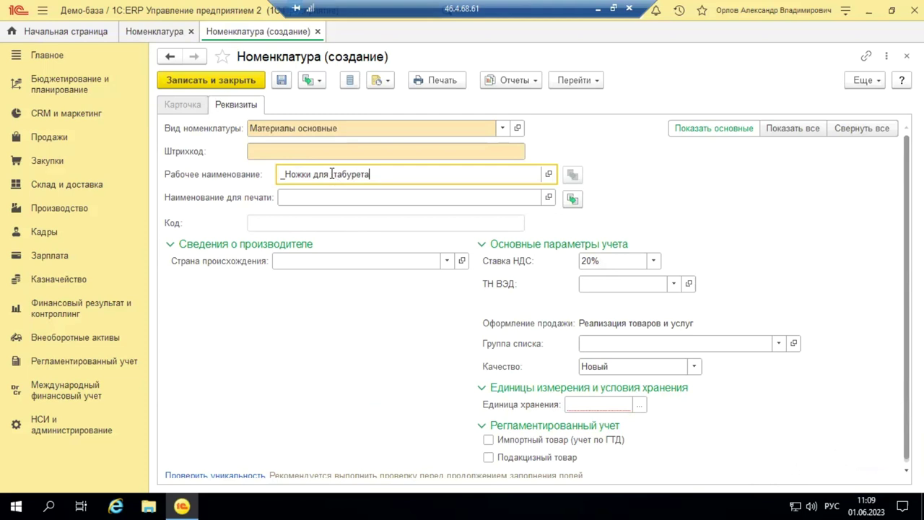
left_click(332, 174)
key("BackSpace")
- Set the Единица хранения of the stool legs item to шт
left_click(612, 404)
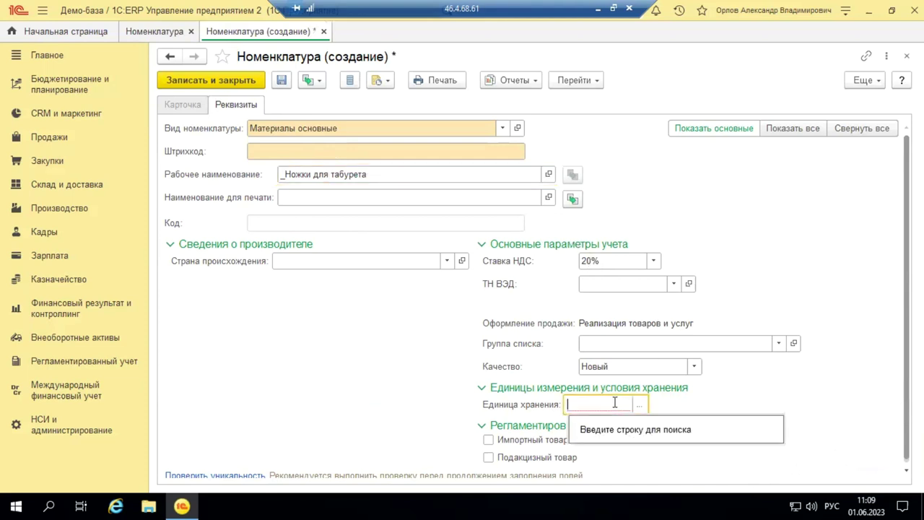
type("ши")
key("BackSpace")
type("т")
left_click(599, 429)
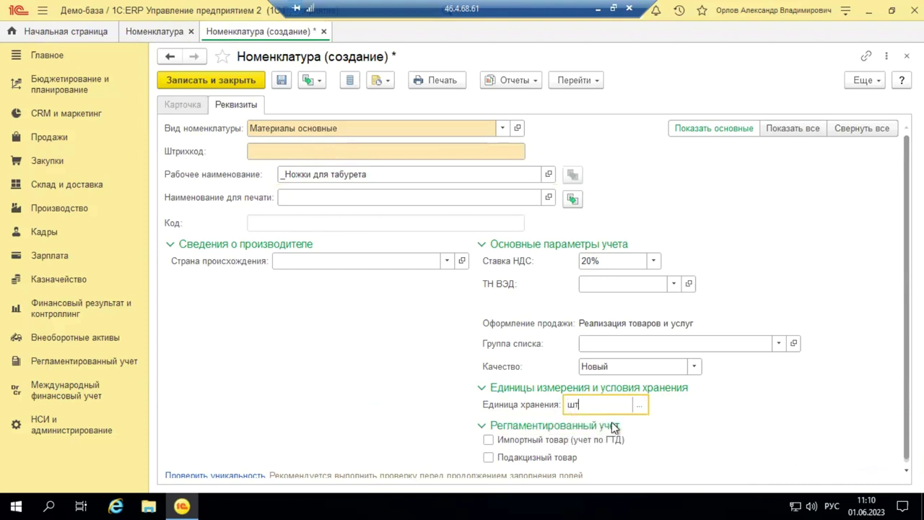
- Display all attributes of the stool legs item and set its Группа списка to Полуфабрикаты
left_click(806, 129)
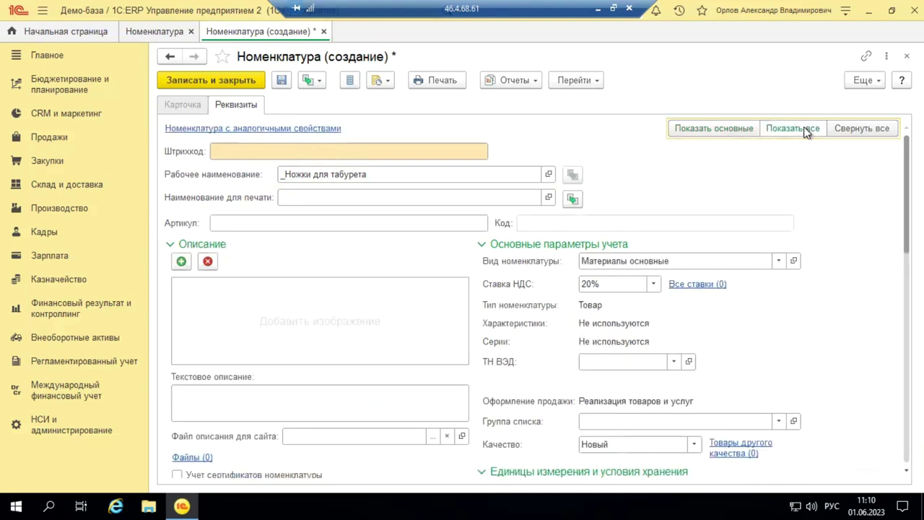
left_click(778, 422)
left_click(624, 326)
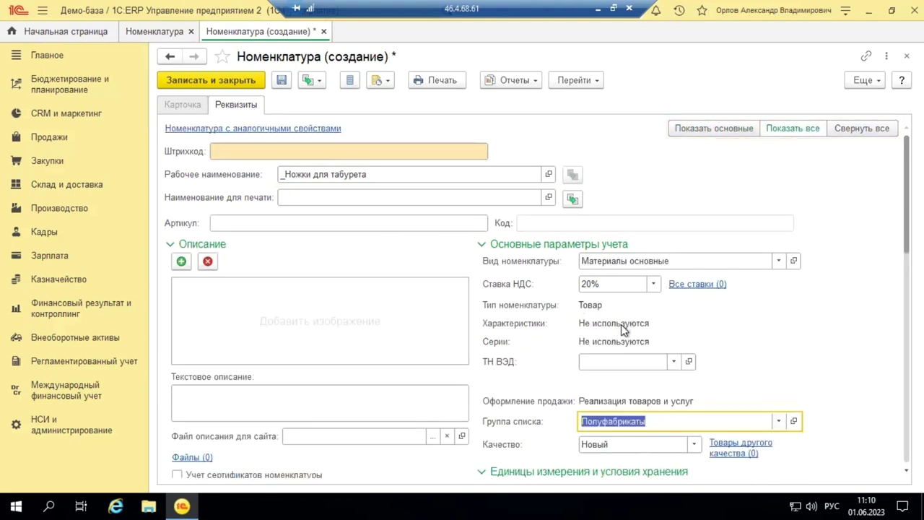
- Set the Группа аналитического учета of the stool legs item to Полуфабрикаты
scroll(697, 365, "down", 4)
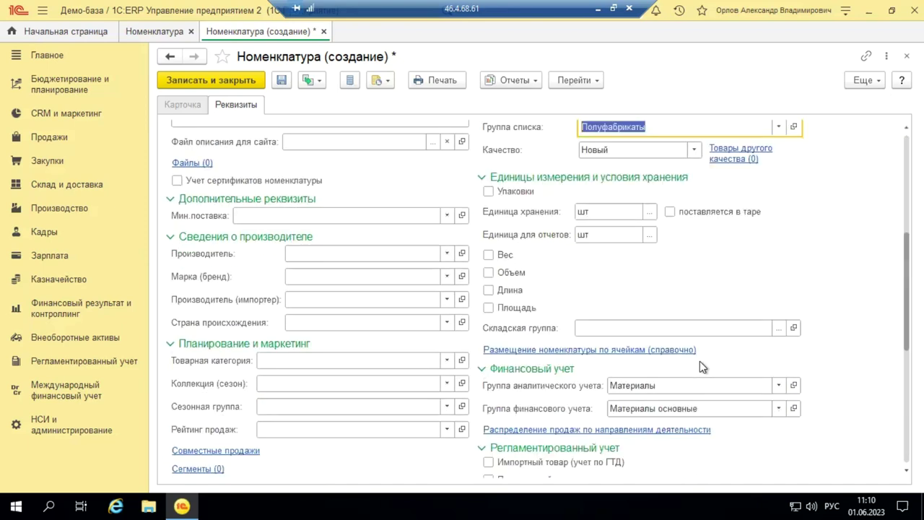
scroll(699, 361, "down", 2)
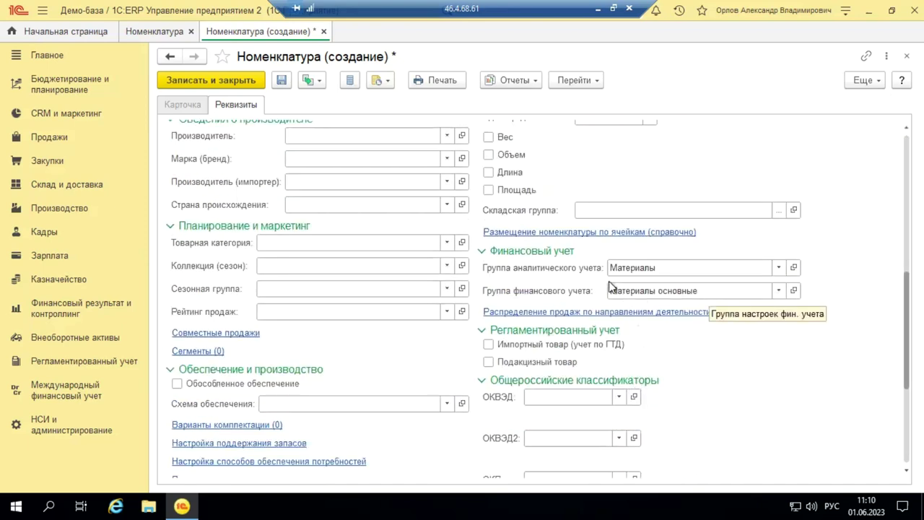
left_click(778, 269)
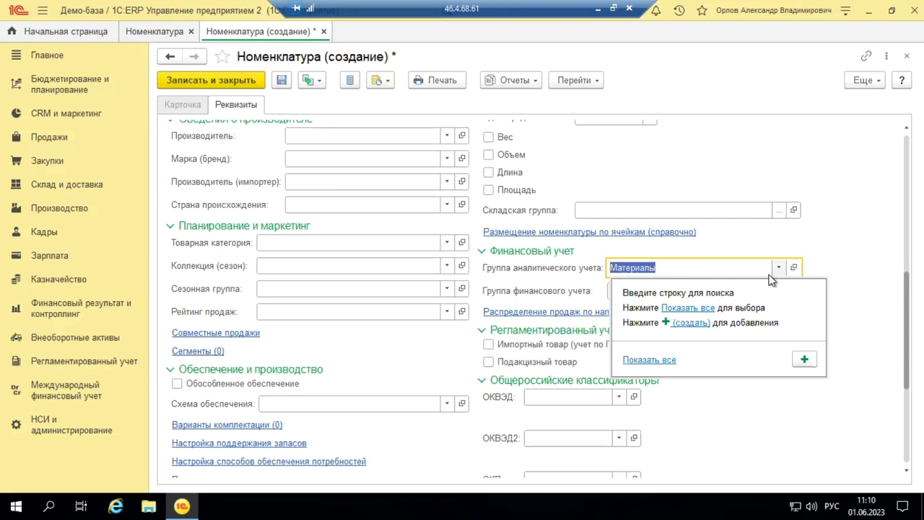
key("Escape")
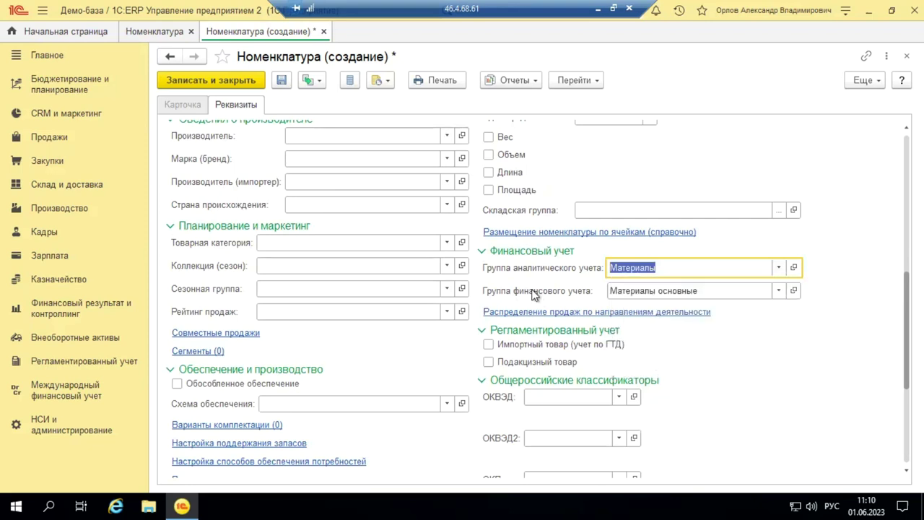
key("F4")
left_click(314, 268)
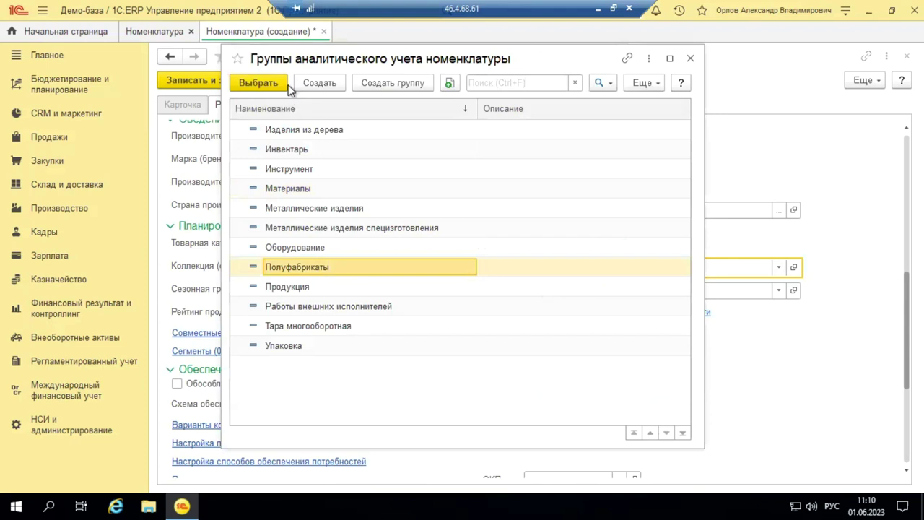
left_click(278, 84)
- Set the Группа финансового учета of the stool legs item to Полуфабрикаты, and save and close the item
left_click(731, 292)
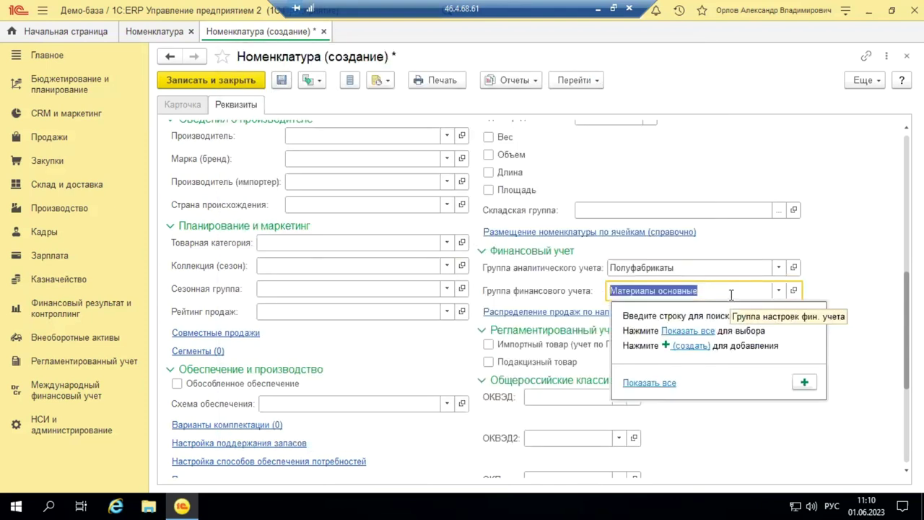
type("полу")
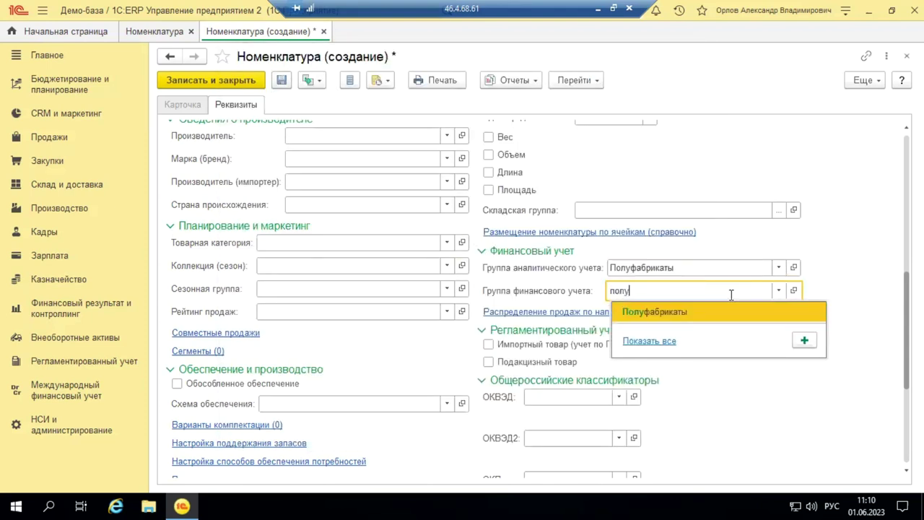
left_click(708, 312)
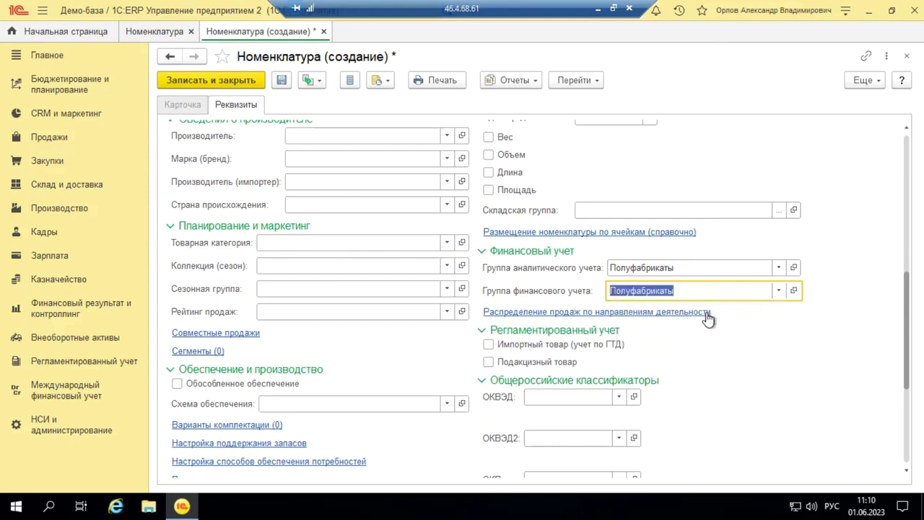
left_click(249, 81)
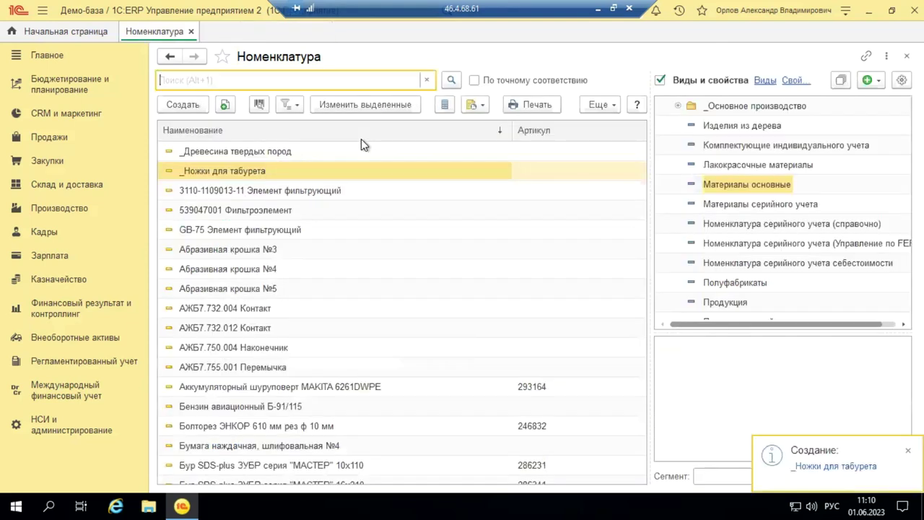
- Create another Номенклатура item named "_Табурет" and set its Вид номенклатуры to Изделия из дерева
left_click(192, 106)
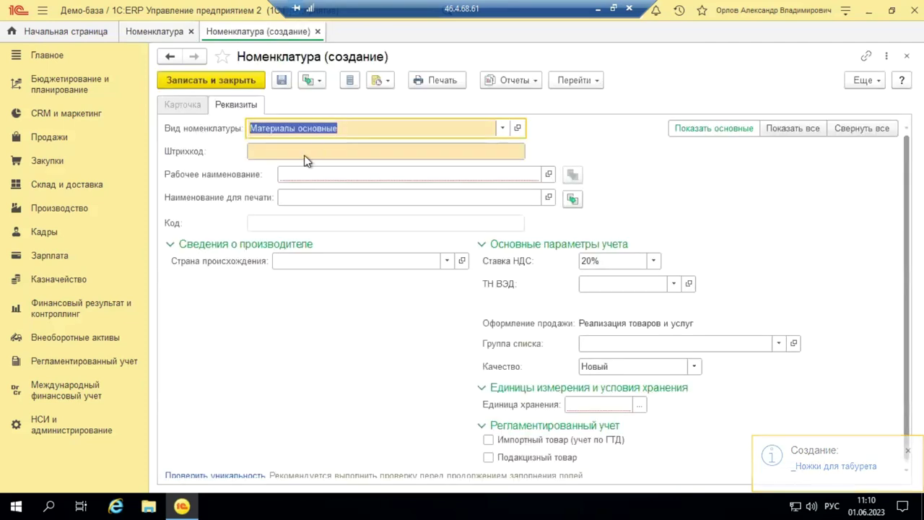
left_click(297, 173)
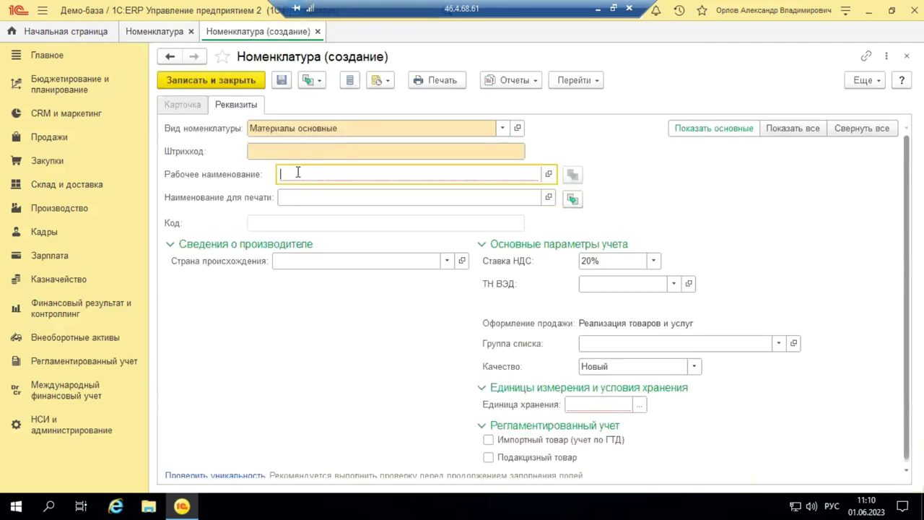
type("_Та")
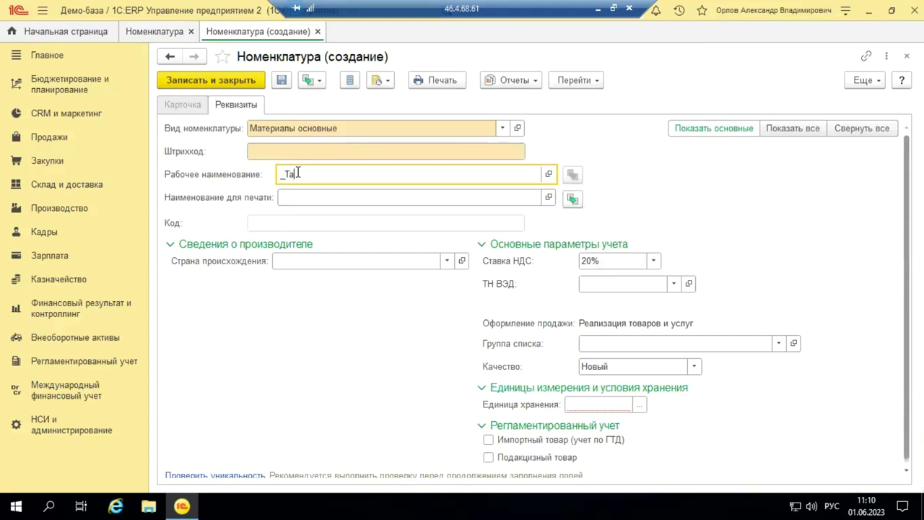
type("бурет")
left_click(501, 129)
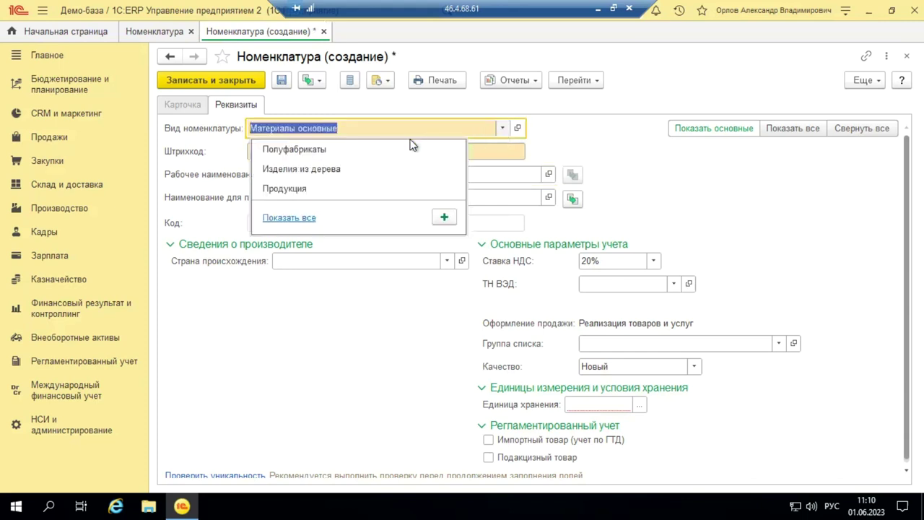
left_click(292, 170)
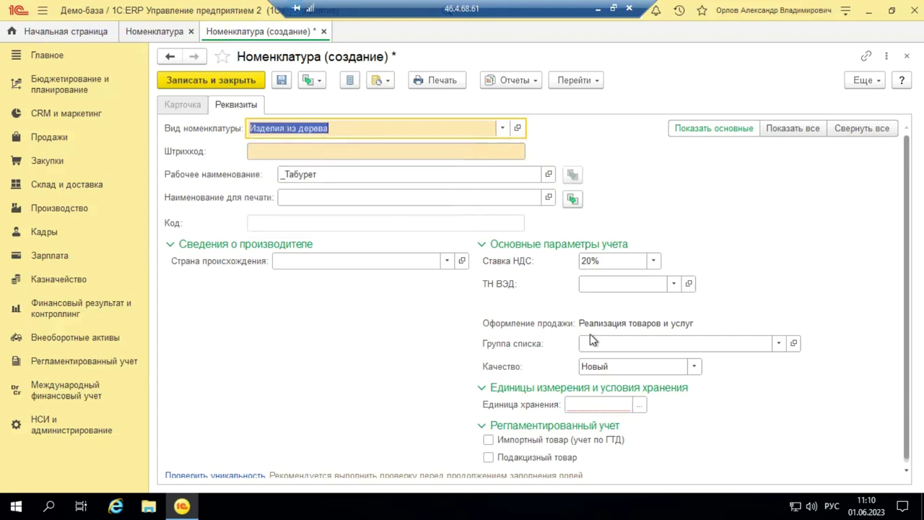
- Set the stool item's Группа списка to "Продукция: Изделия из дерева" and its Единица хранения to шт
left_click(779, 345)
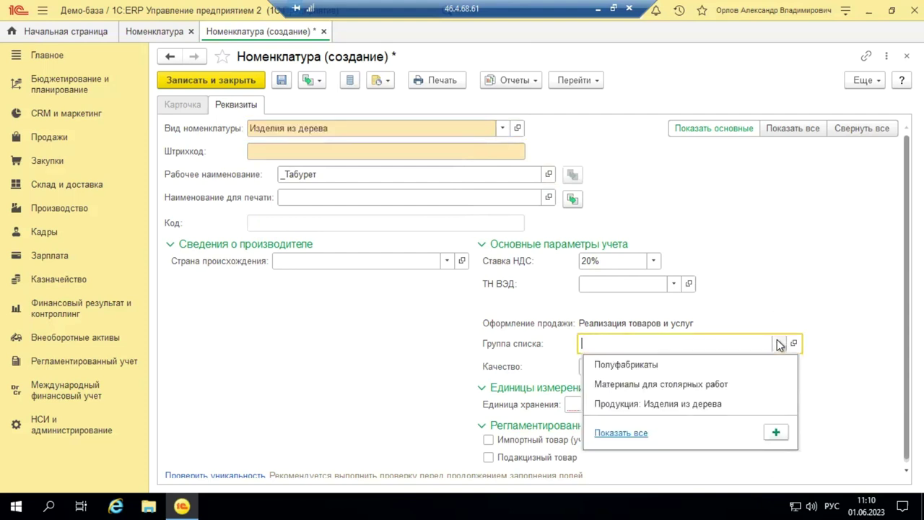
left_click(670, 405)
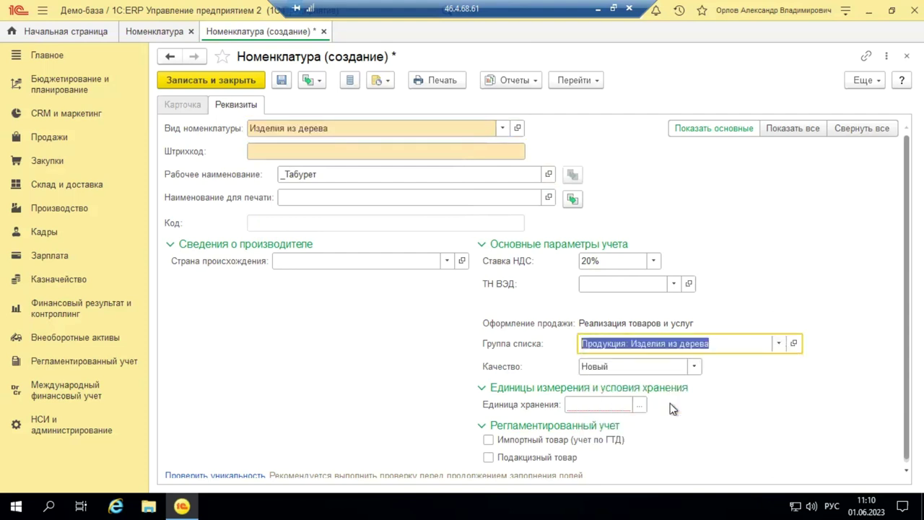
left_click(597, 406)
type("шт")
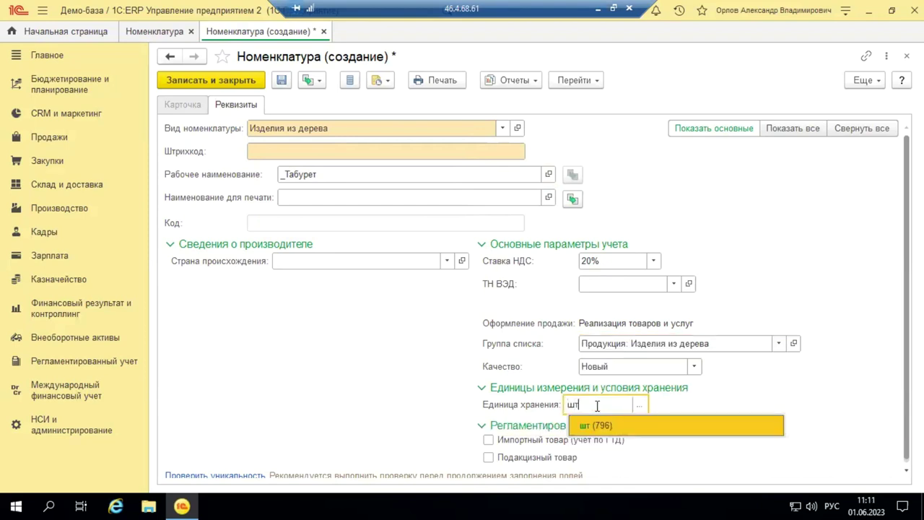
key("Return")
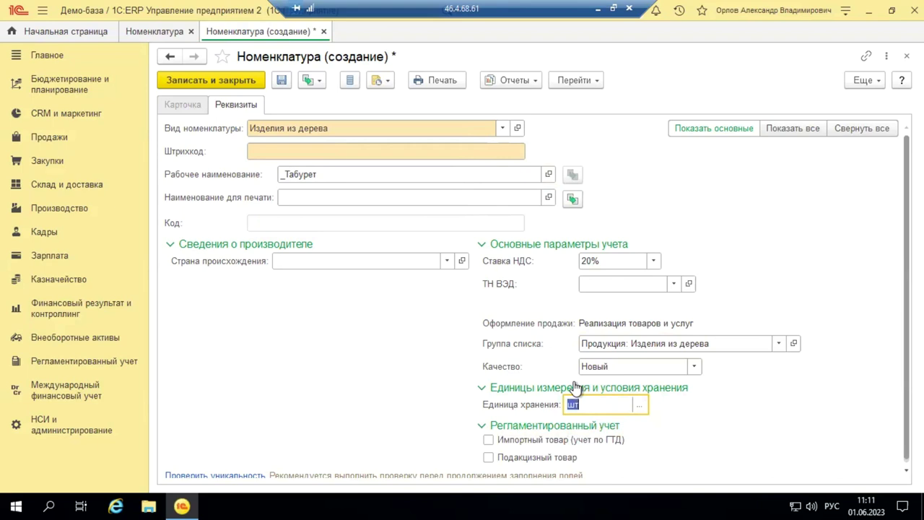
- Append "вебинар" to the stool item's Рабочее наименование
left_click(349, 174)
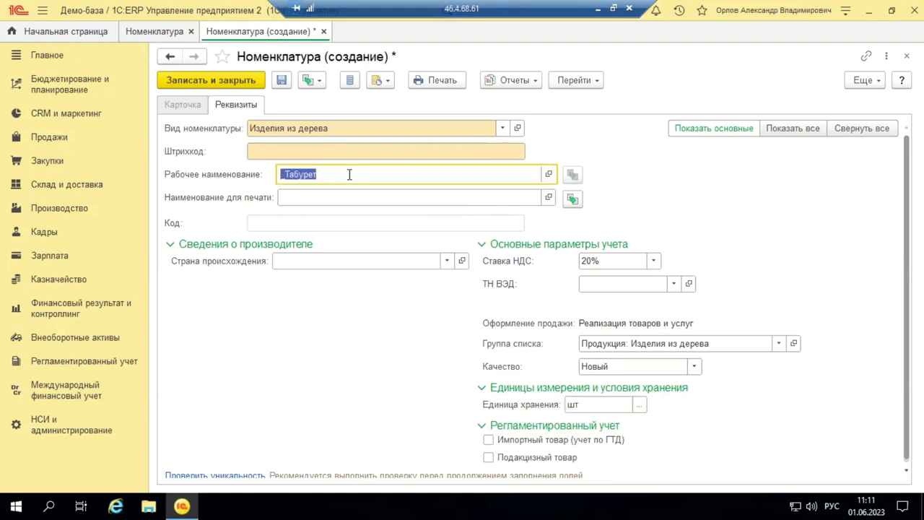
left_click(350, 174)
type("вебинар")
- Review the settings of the stool item's Группа финансового учета among all its attributes, and save and close the item
left_click(806, 128)
scroll(711, 350, "down", 3)
scroll(712, 349, "down", 5)
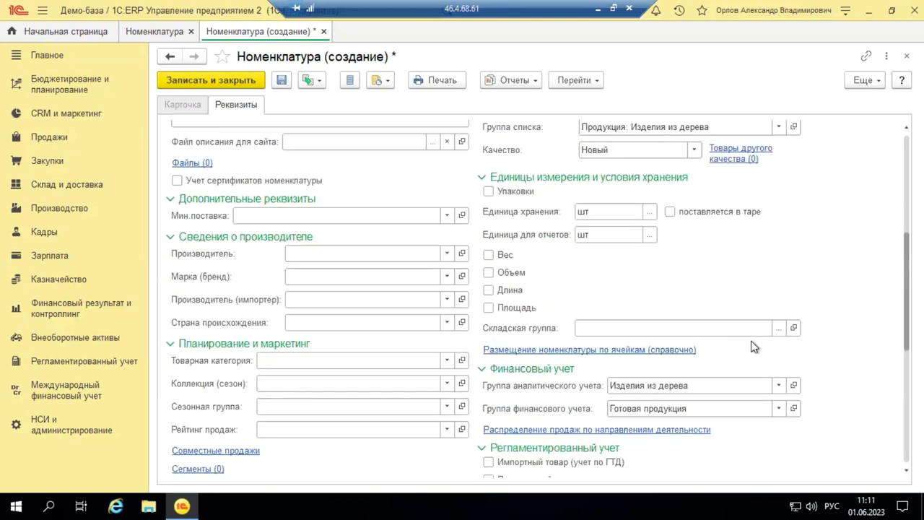
scroll(751, 383, "down", 2)
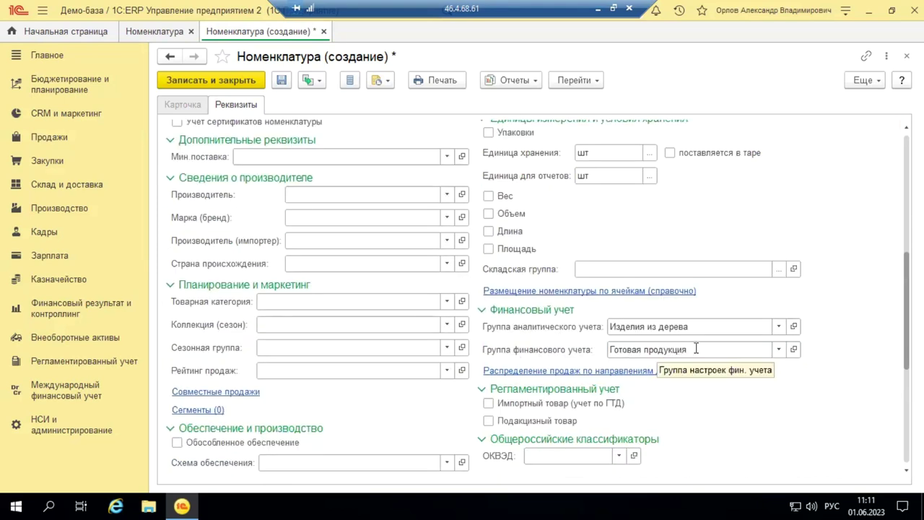
left_click(793, 349)
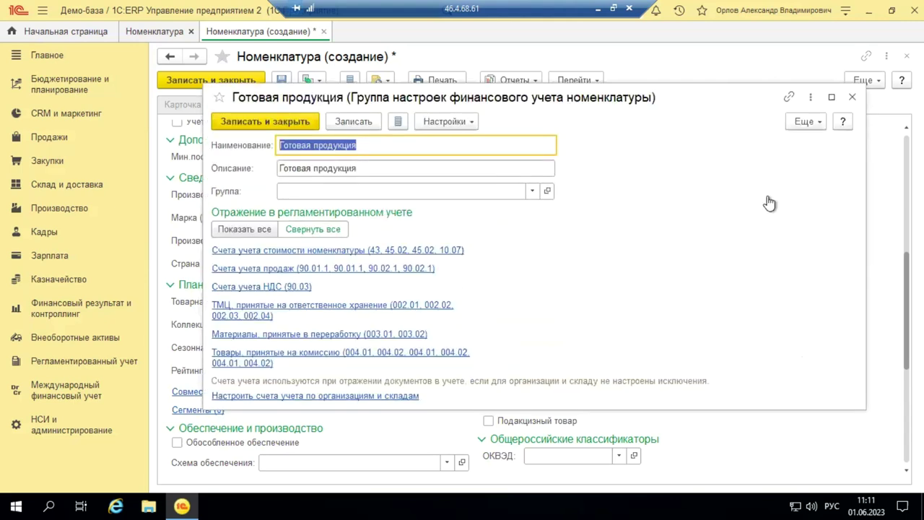
left_click(852, 97)
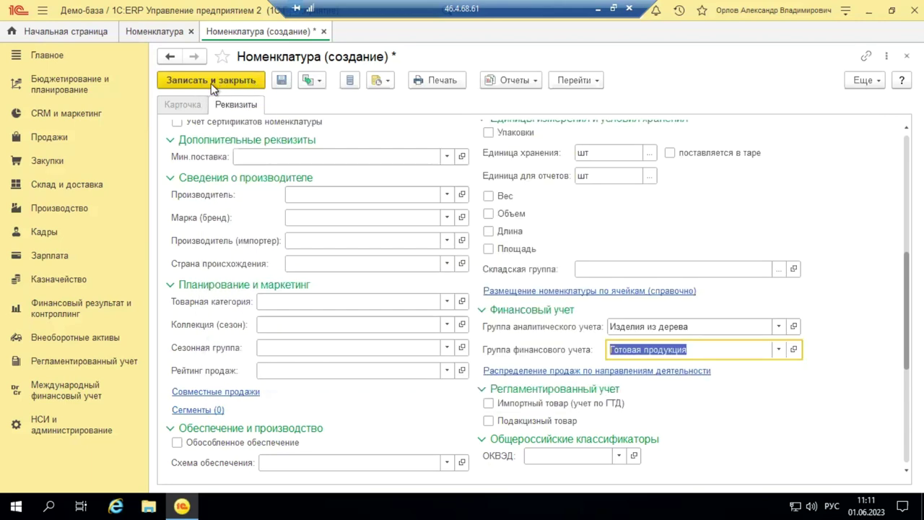
left_click(212, 81)
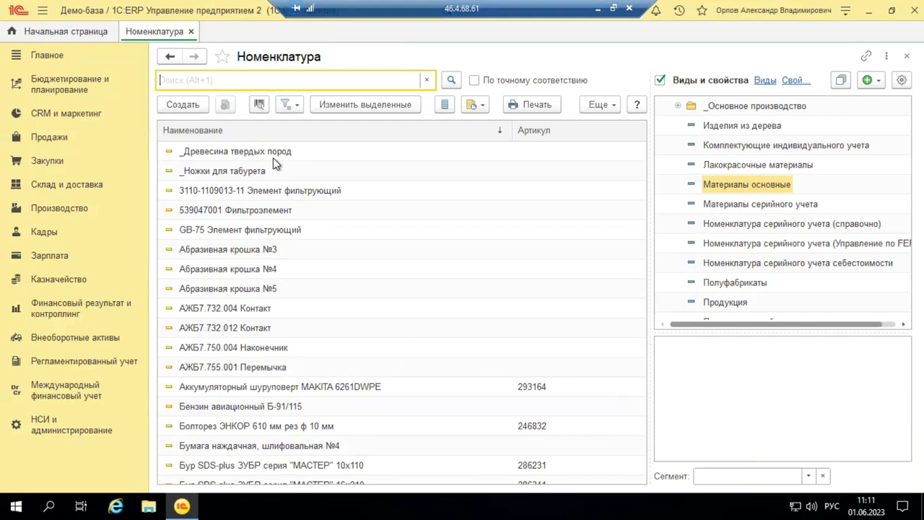
- Open the Ресурсные спецификации list of the Производство section and expand the Изделия из дерева group
left_click(45, 209)
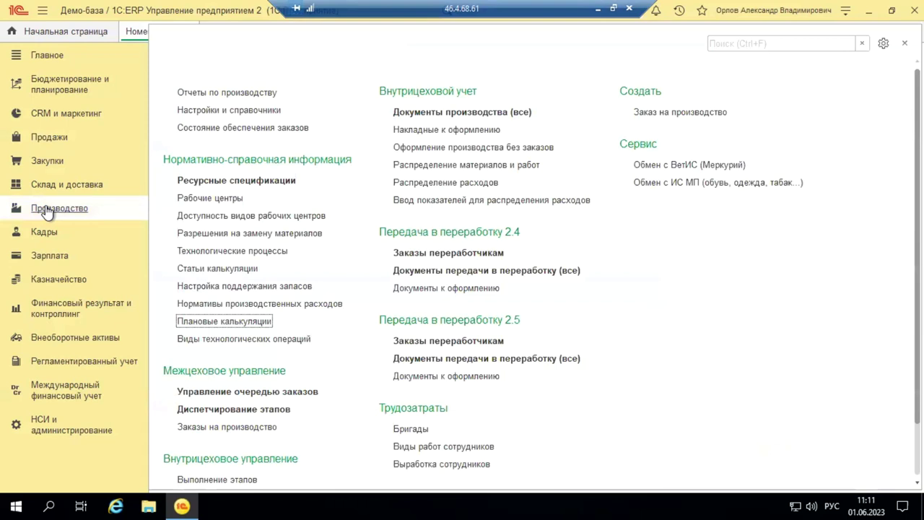
left_click(266, 181)
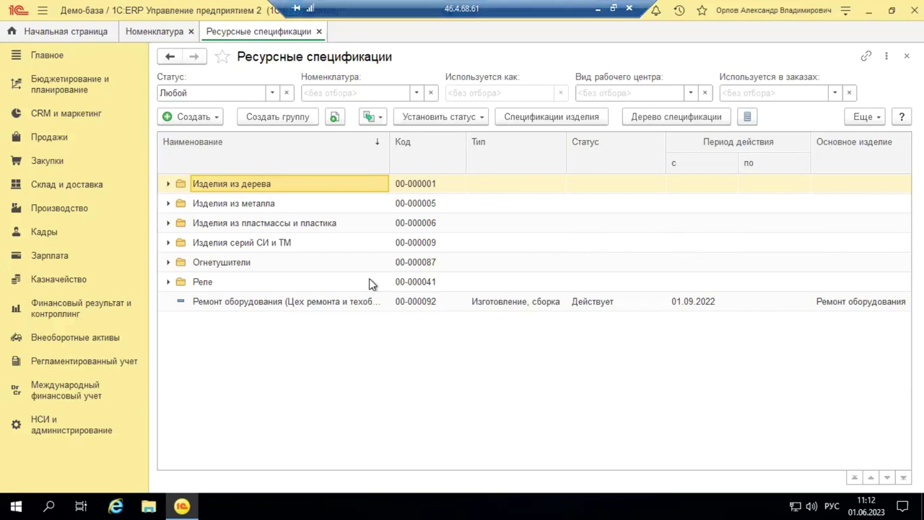
left_click(168, 185)
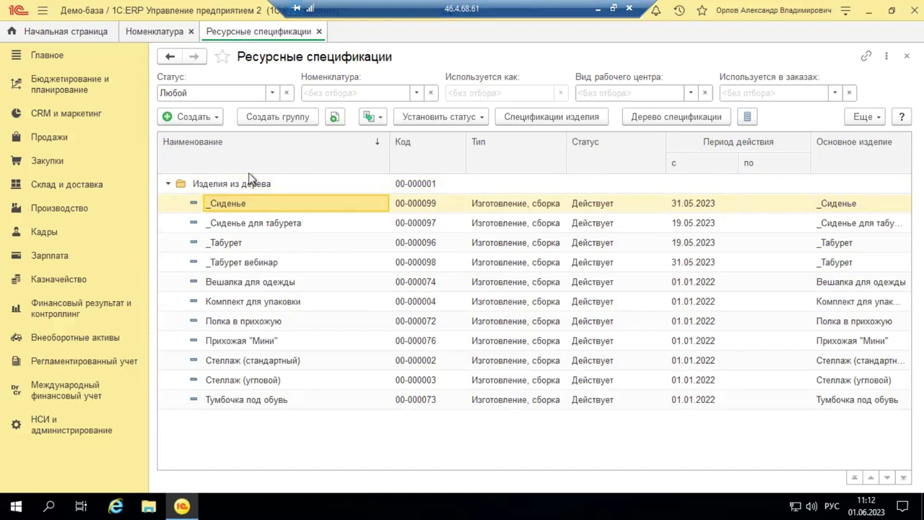
- Create an "Изготовление, сборка" resource specification in the Изделия из дерева group and name it "_Табурет вебинар"
left_click(193, 118)
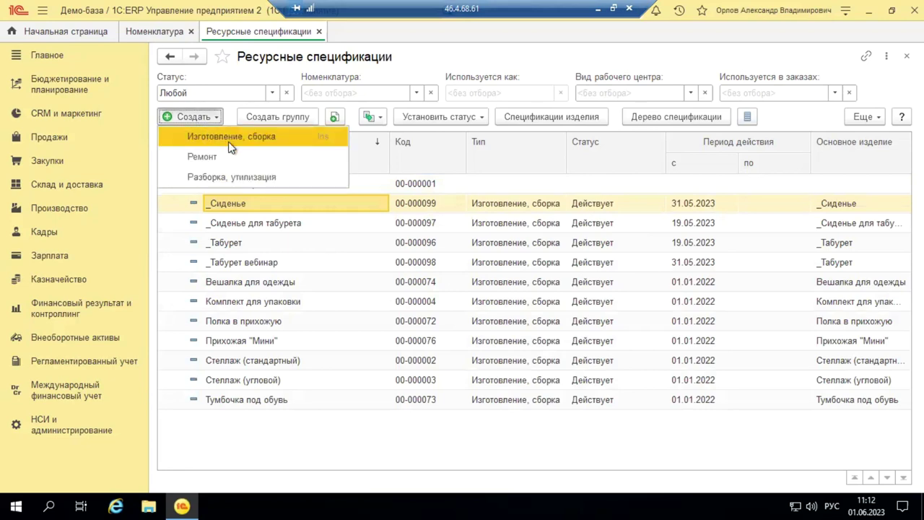
left_click(229, 137)
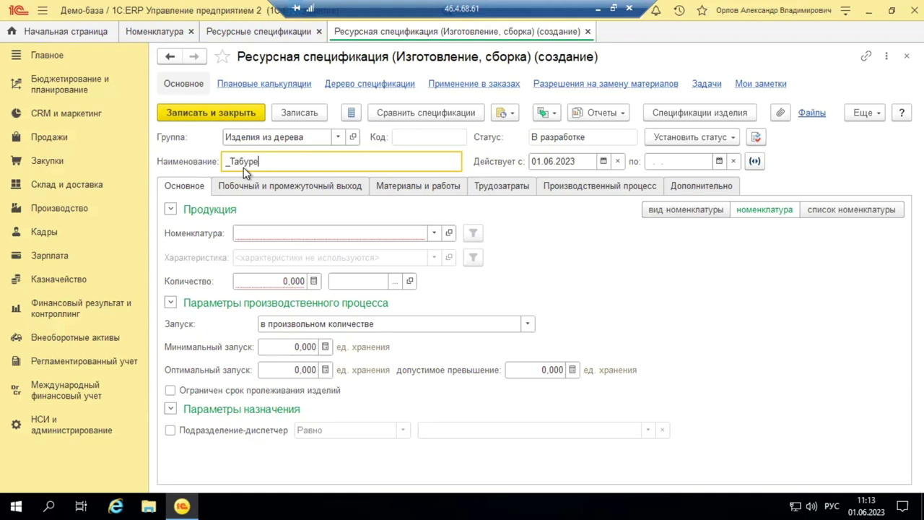
type("вебинар")
- Set the specification's product Номенклатура to "_Табурет вебинар" and its Количество to 1
left_click(271, 231)
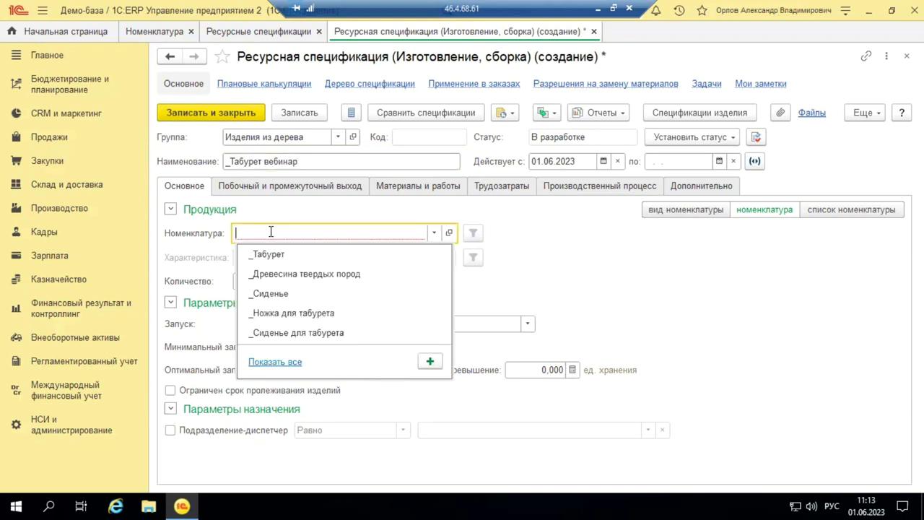
type("_Табу")
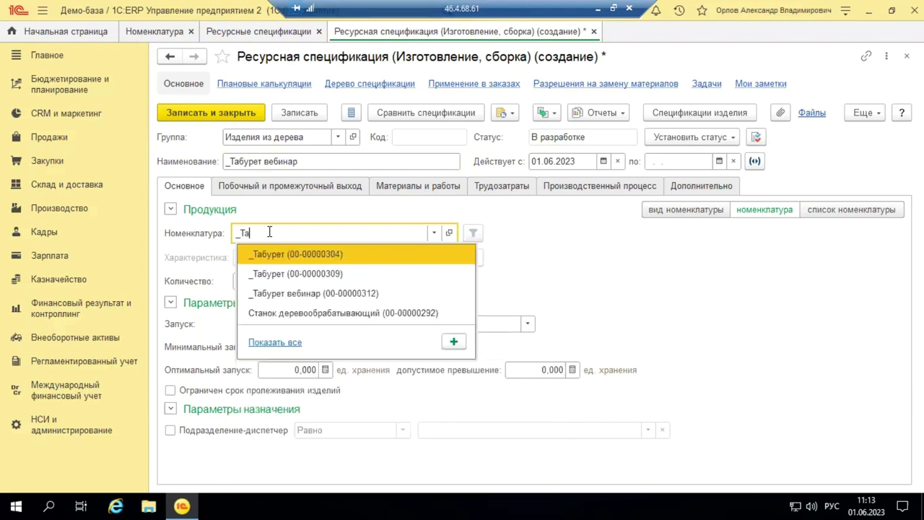
left_click(294, 293)
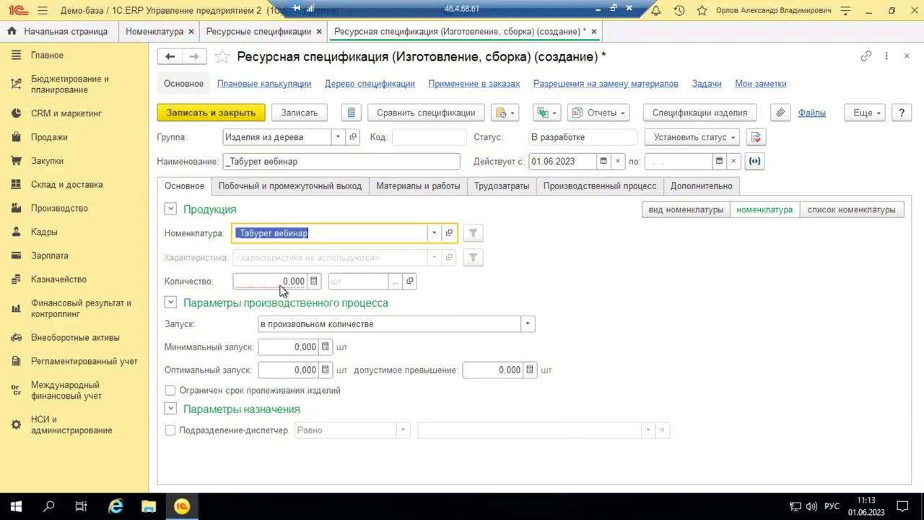
left_click(281, 284)
type("1")
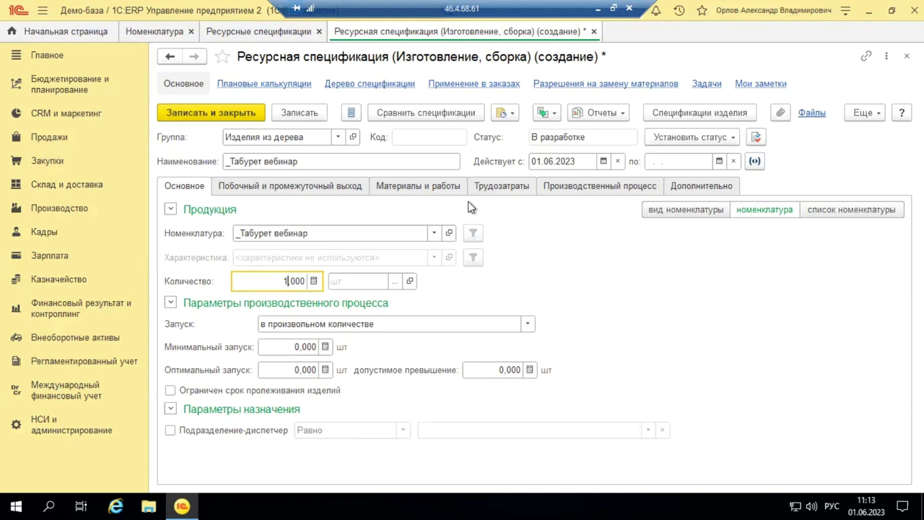
- Add "_Сиденье для табурета вебинар" with Количество 1 to the stool specification's materials
left_click(426, 189)
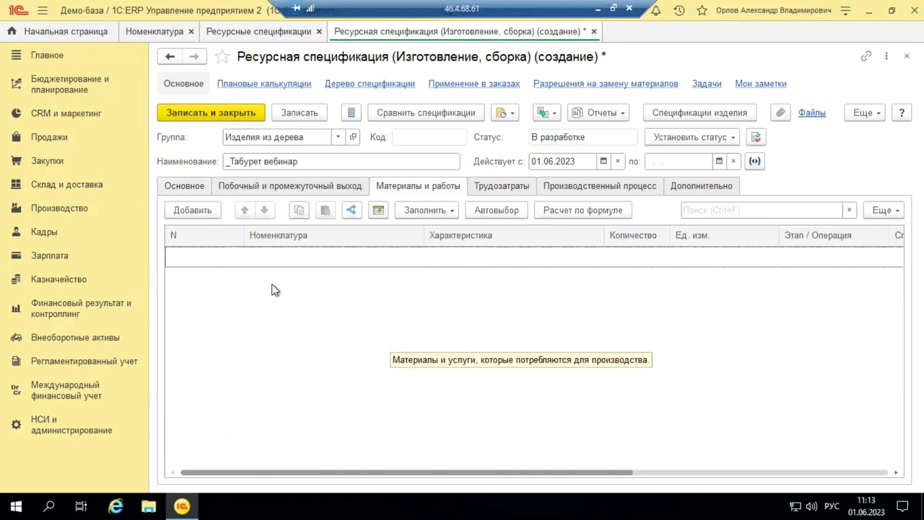
left_click(182, 212)
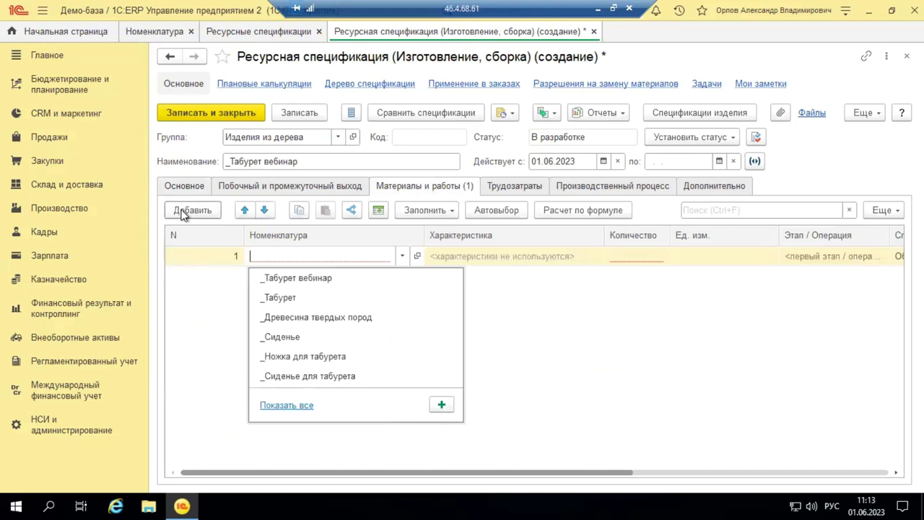
type("_Си")
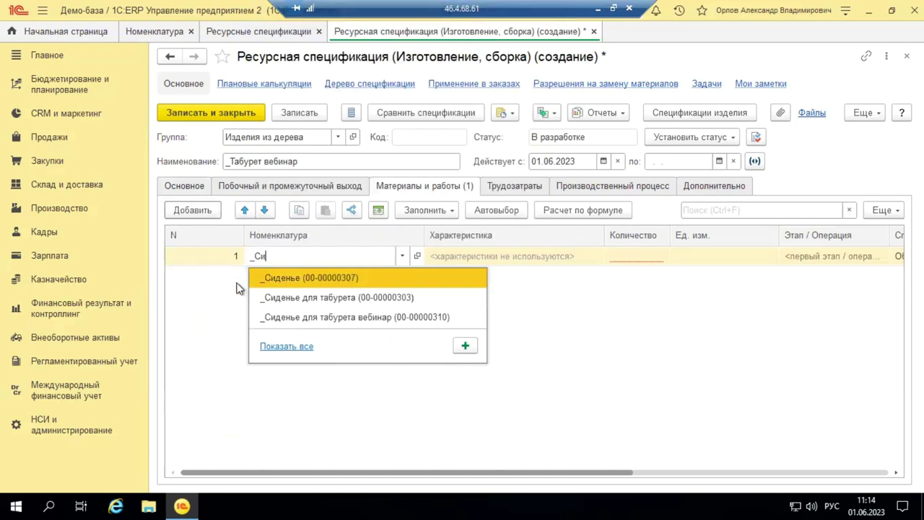
left_click(298, 316)
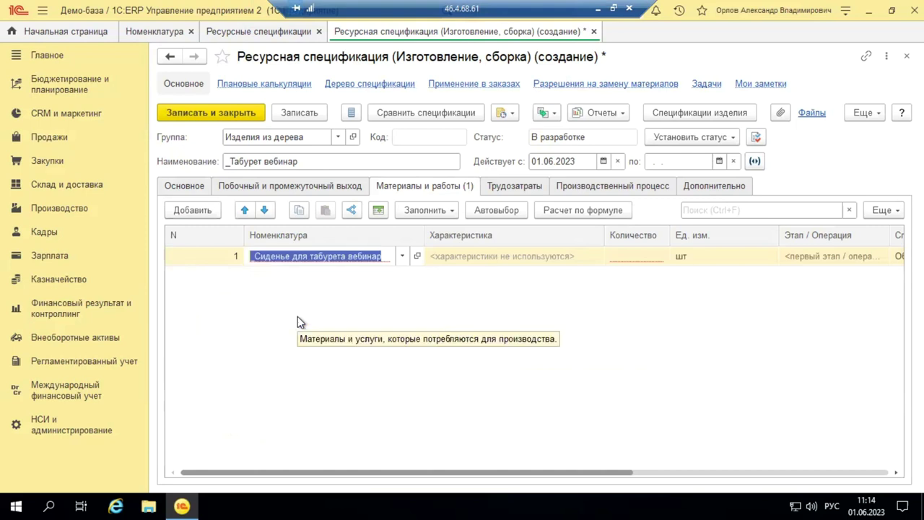
left_click(652, 259)
type("1")
key("Return")
left_click_drag(583, 473, 526, 498)
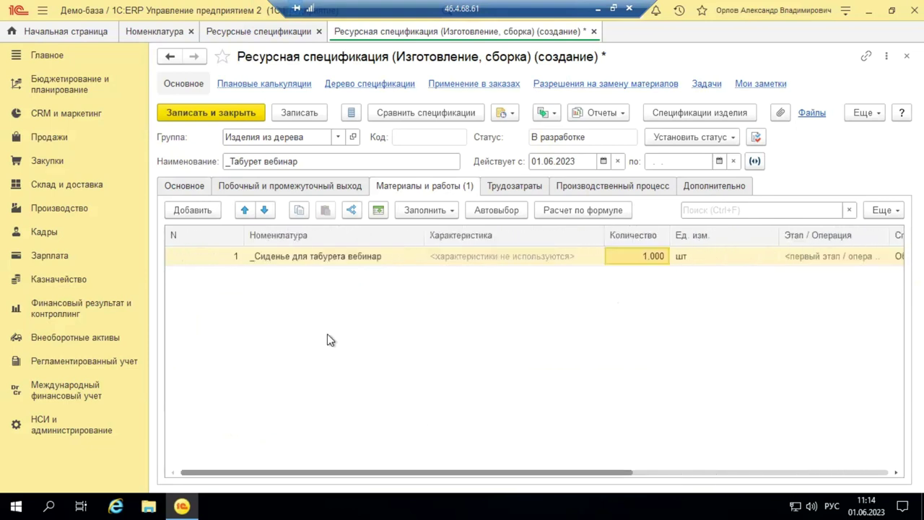
- Add "_Ножка для табурета" with Количество 4 as the second material of the stool specification
left_click(186, 215)
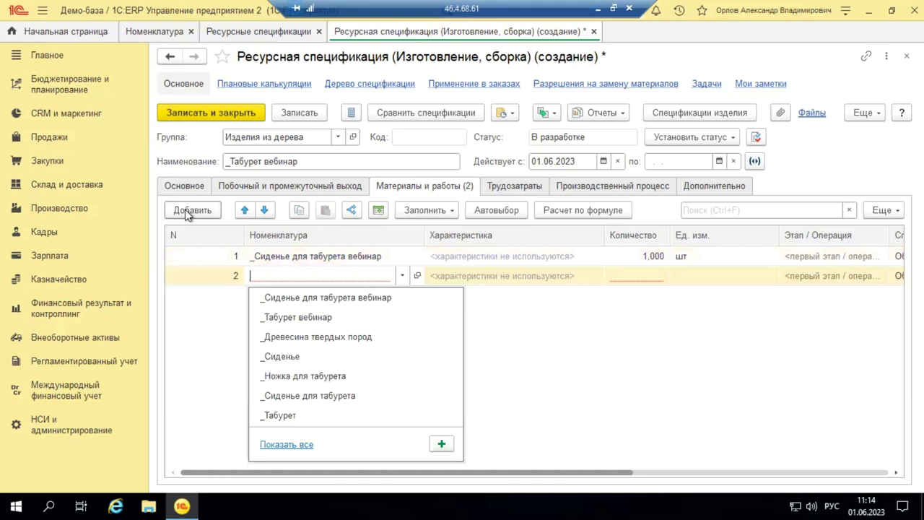
left_click(302, 377)
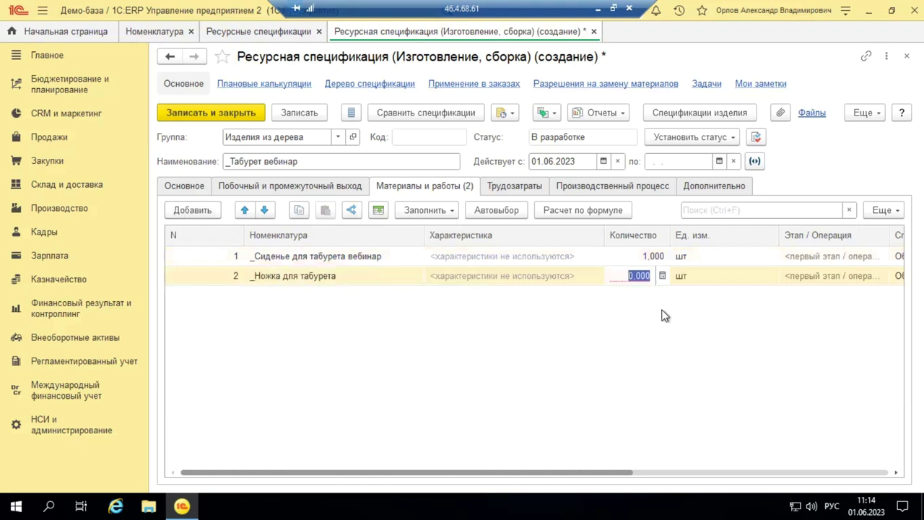
type("4")
key("Return")
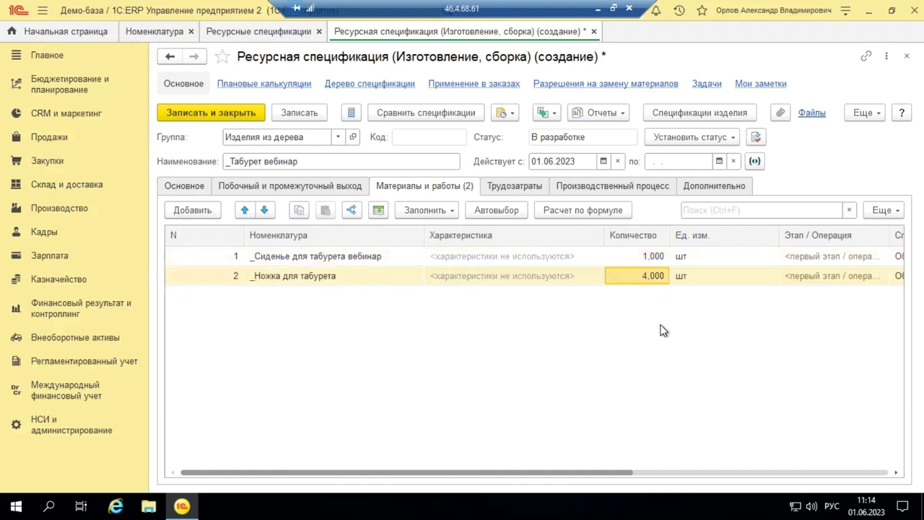
- Set the seat material's Способ получения to "Произвести по спецификации", checking its available specifications but leaving the specification selected automatically
left_click(688, 473)
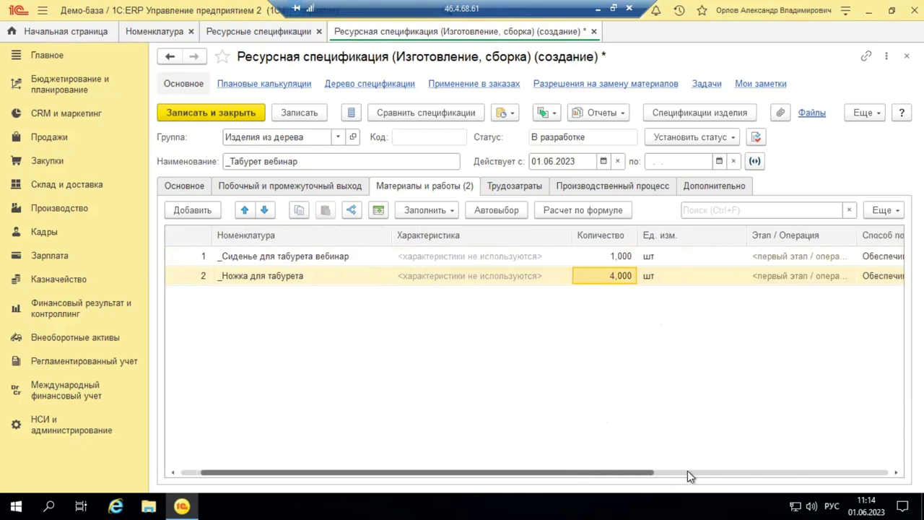
left_click(720, 473)
left_click(728, 475)
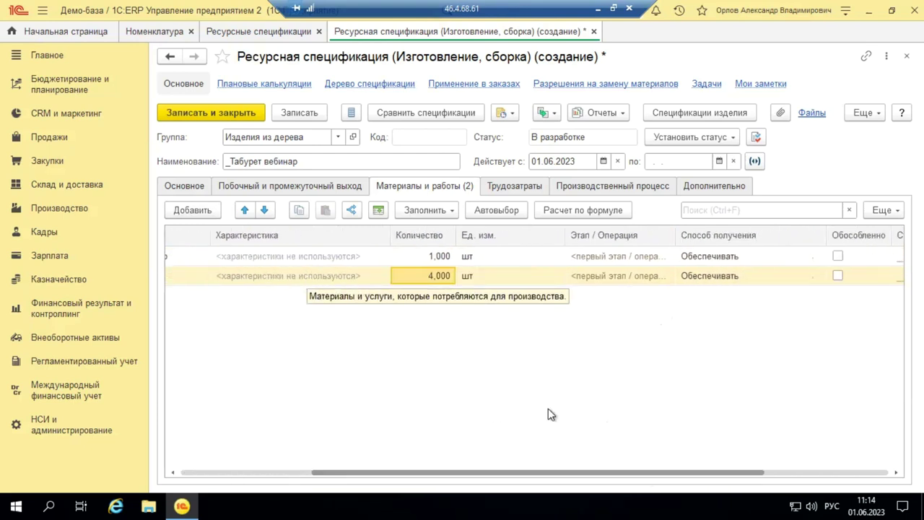
left_click_drag(598, 471, 691, 475)
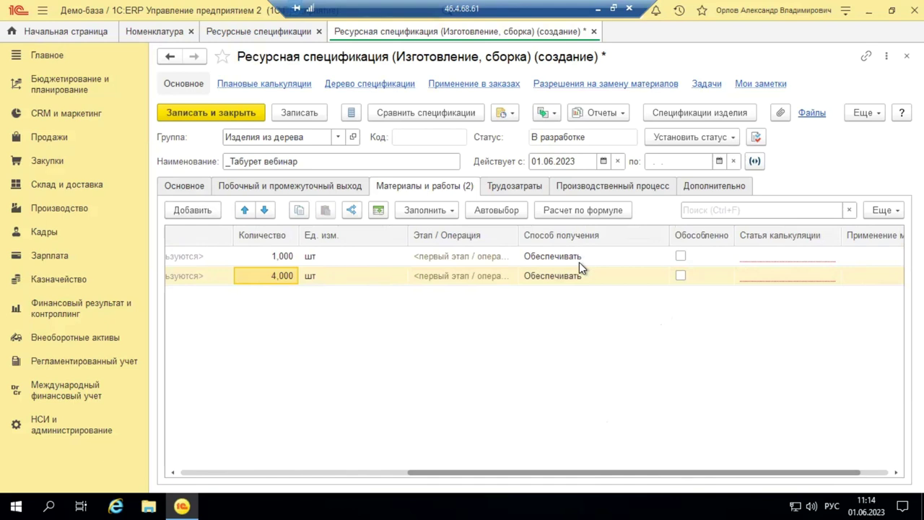
left_click(579, 256)
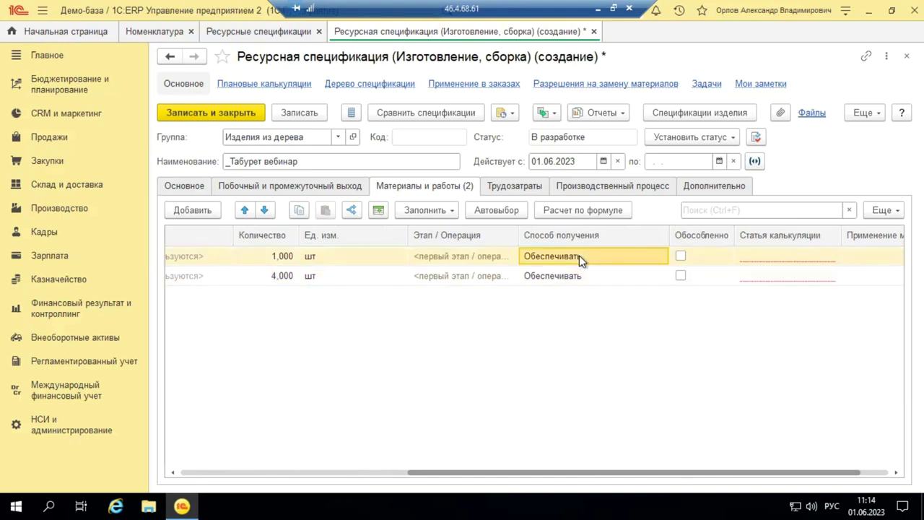
left_click(579, 255)
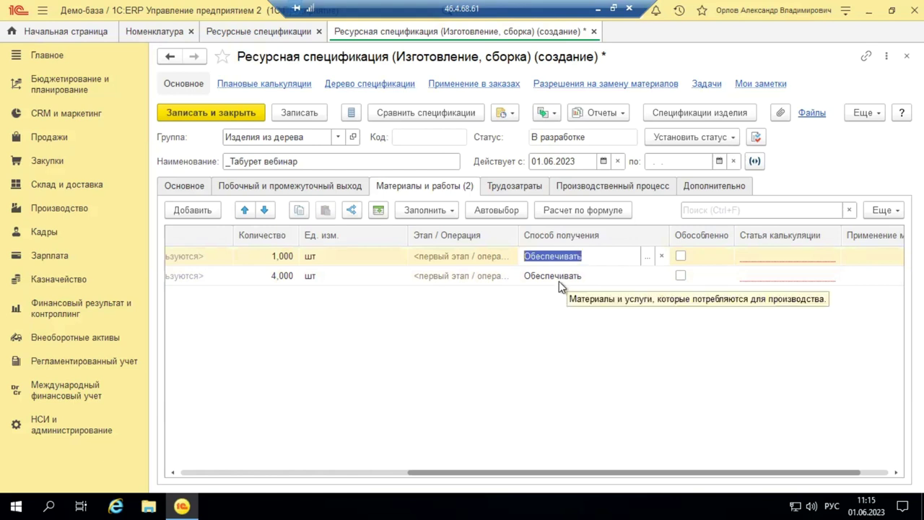
left_click(649, 257)
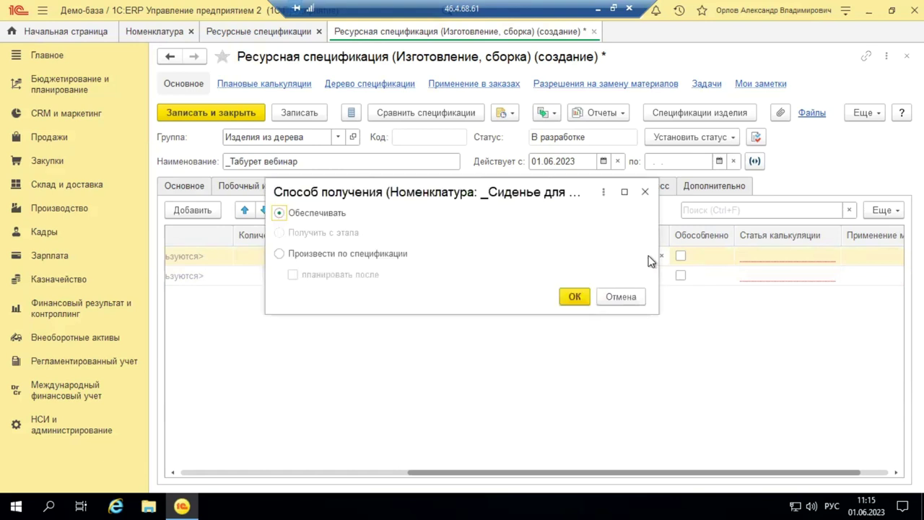
left_click(279, 254)
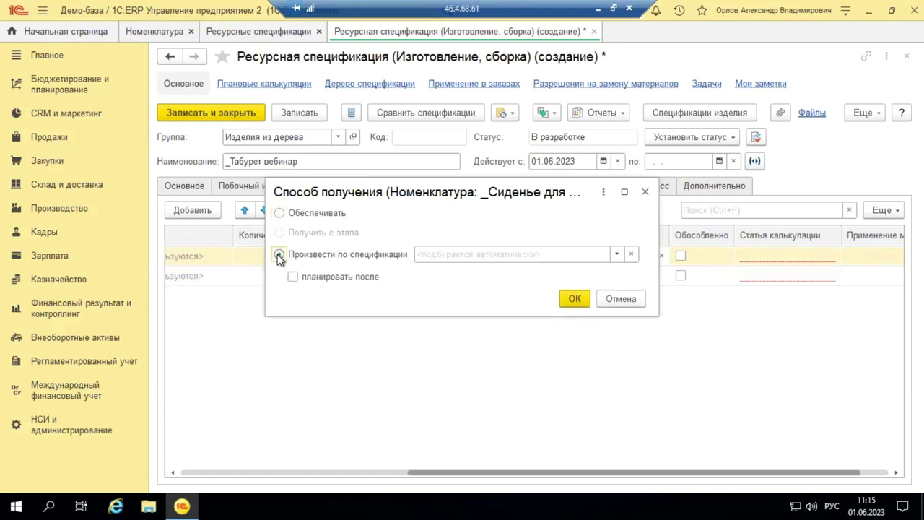
left_click(616, 255)
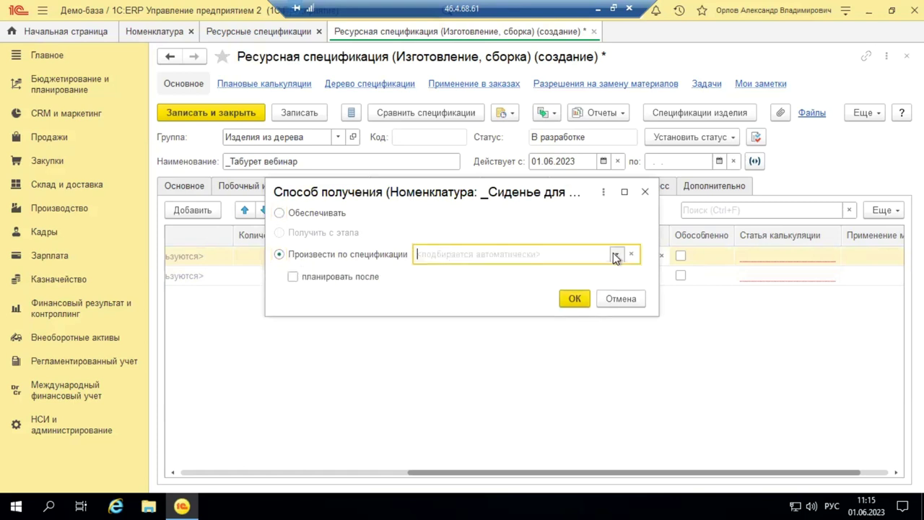
left_click(445, 348)
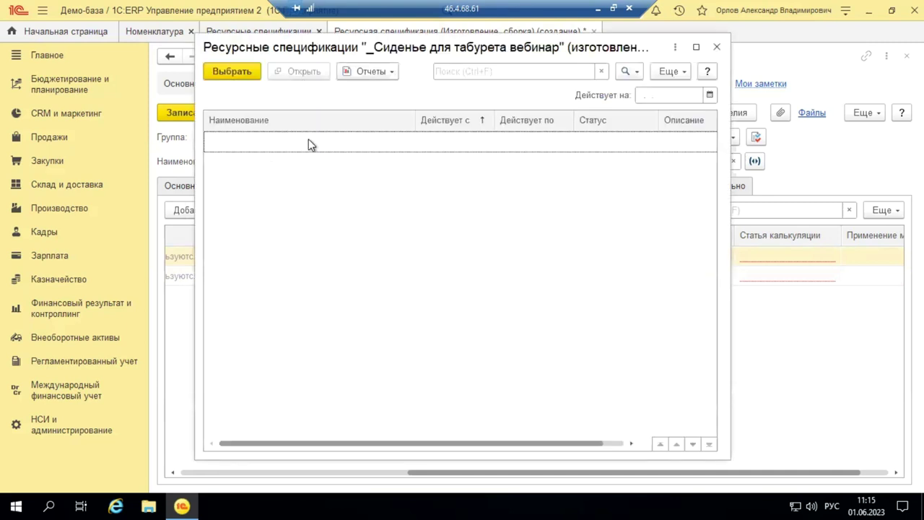
left_click(717, 48)
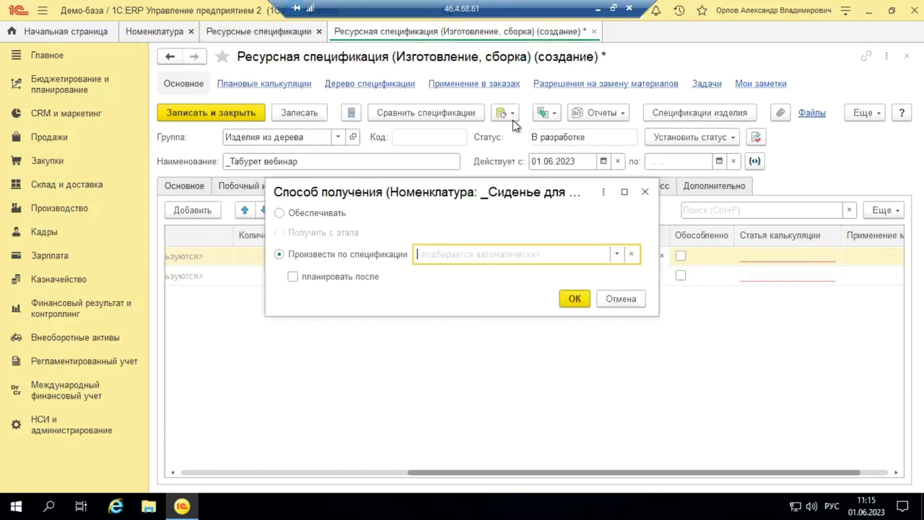
left_click(568, 300)
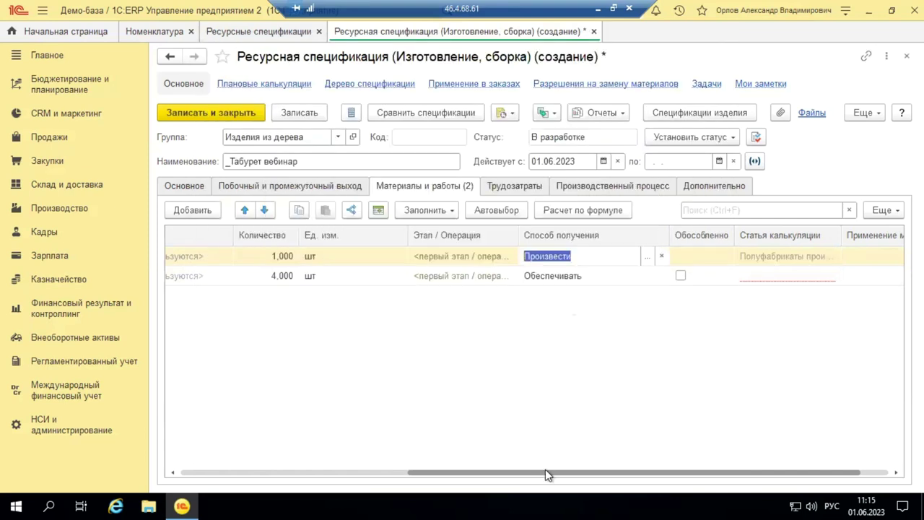
left_click(379, 411)
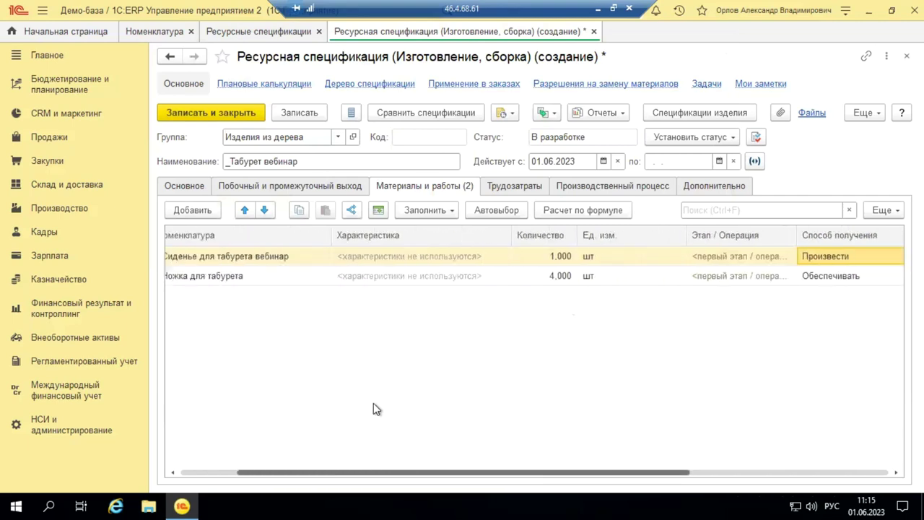
- Try to create another "Изготовление, сборка" specification from the Ресурсные спецификации list
left_click(244, 32)
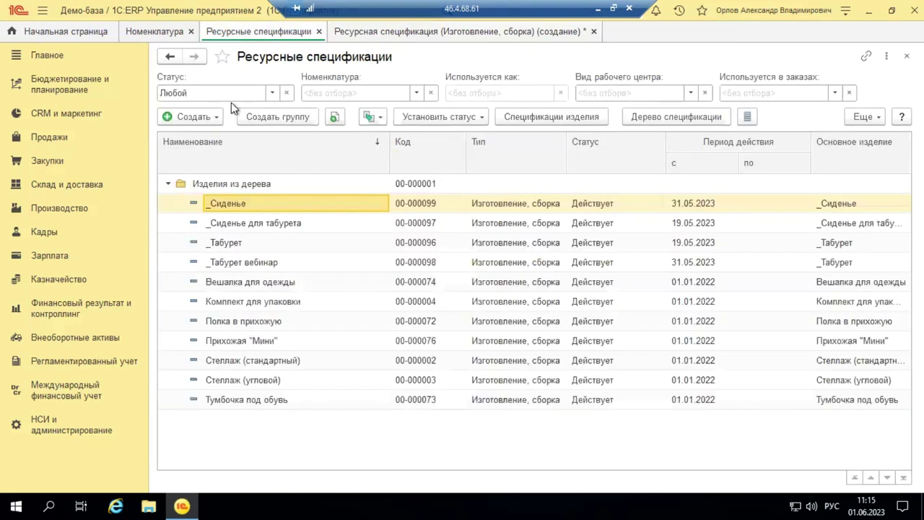
left_click(196, 116)
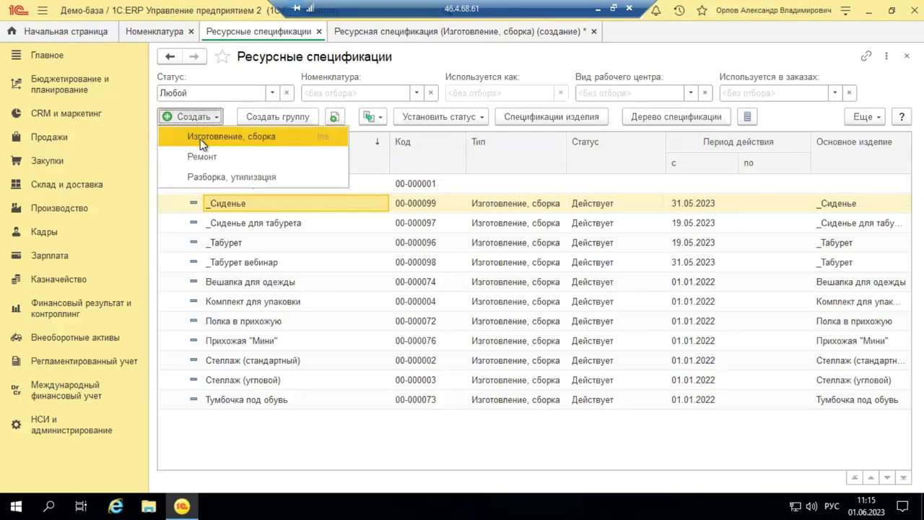
left_click(199, 136)
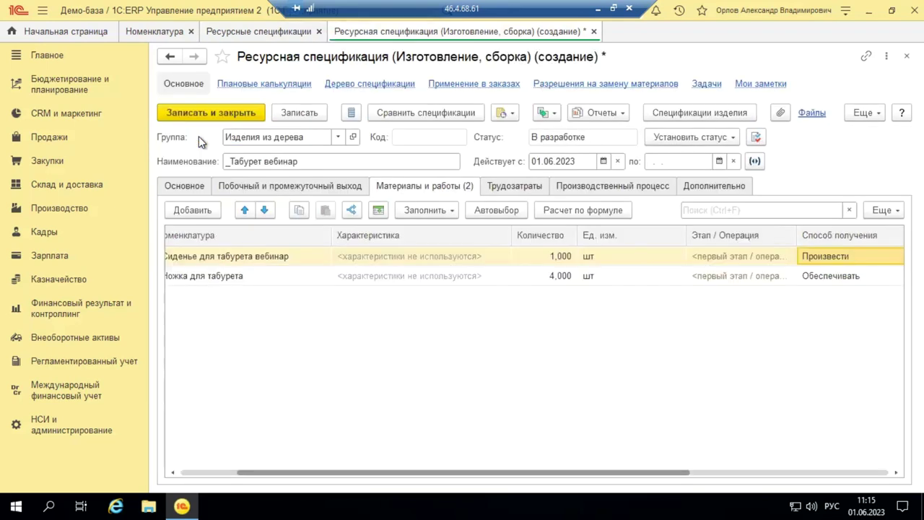
- Save the stool specification without closing it and create another "Изготовление, сборка" specification named "_Сидень для табурета вебинар"
left_click(305, 114)
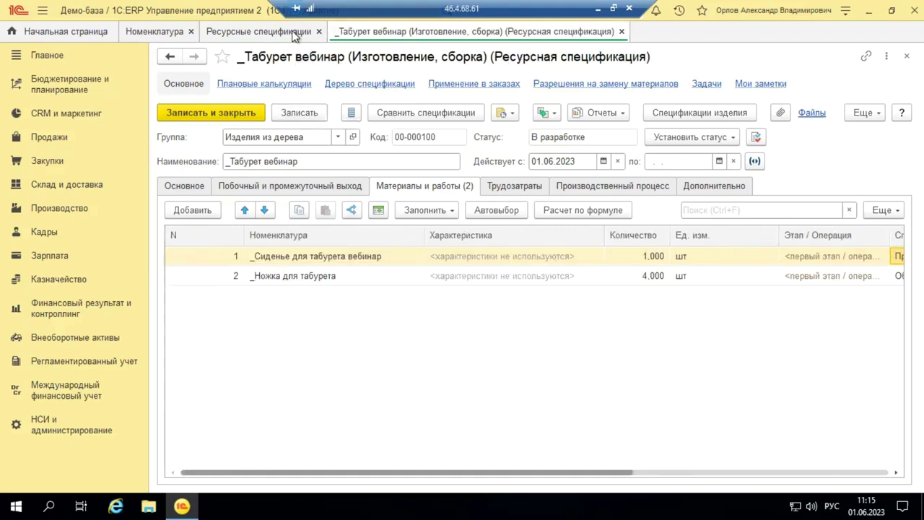
left_click(296, 32)
left_click(187, 117)
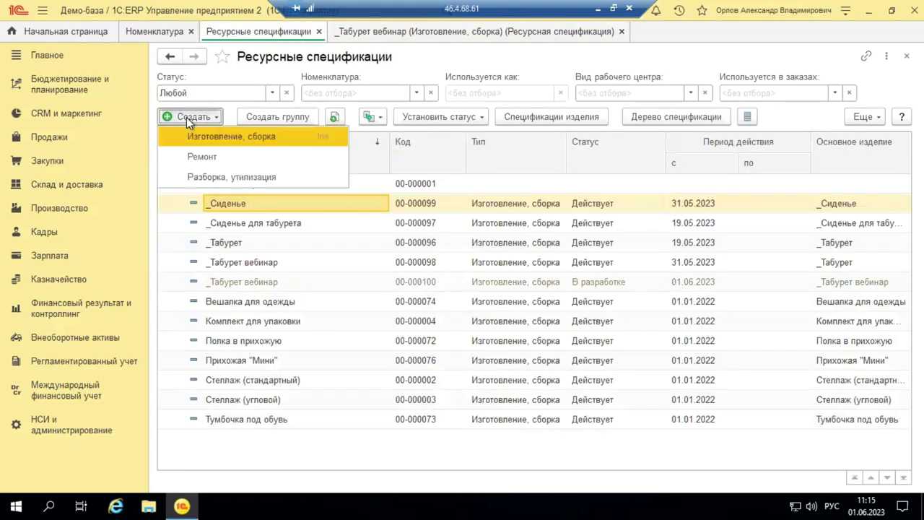
left_click(191, 133)
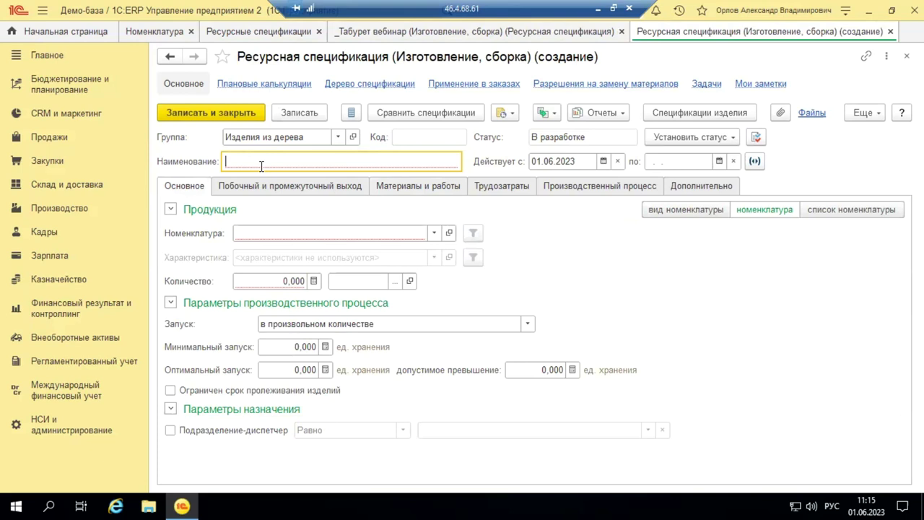
type("_")
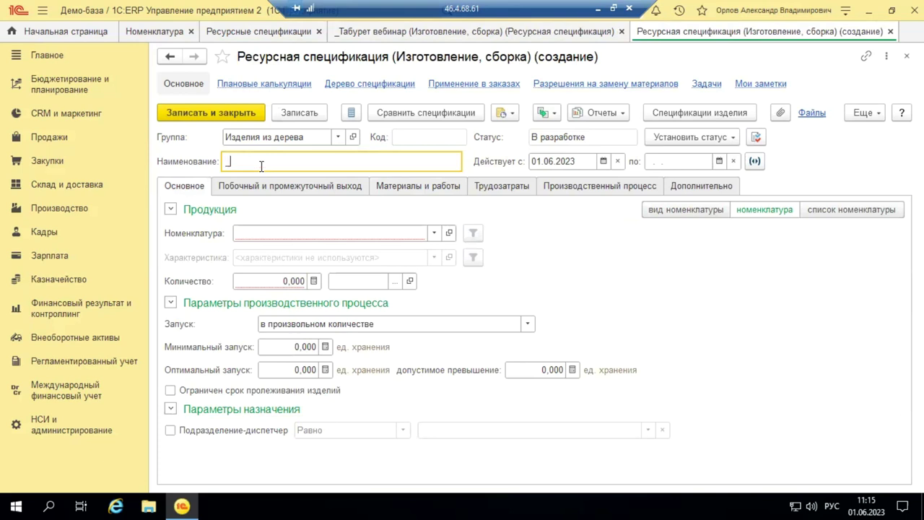
type("Сиденье для табурета вебинар")
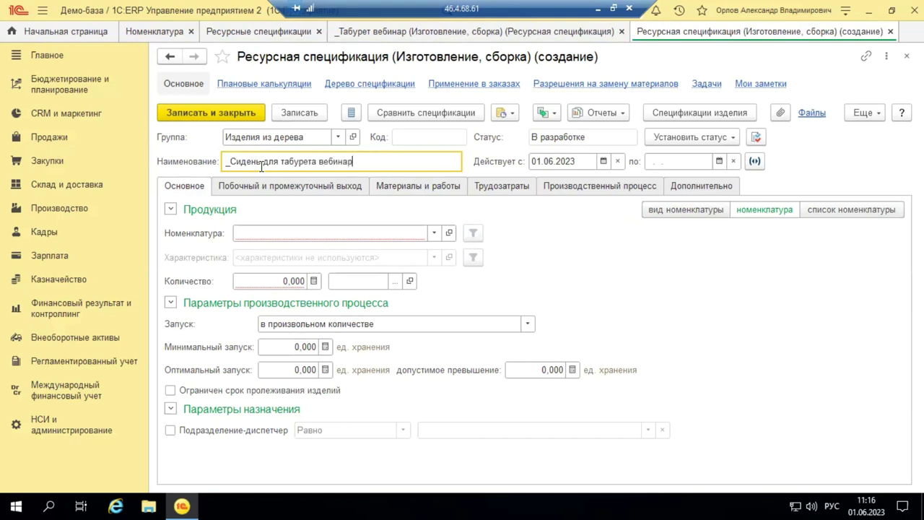
- Set the new specification's output product to "_Сиденье для табурета вебинар" with Количество 1
left_click(252, 233)
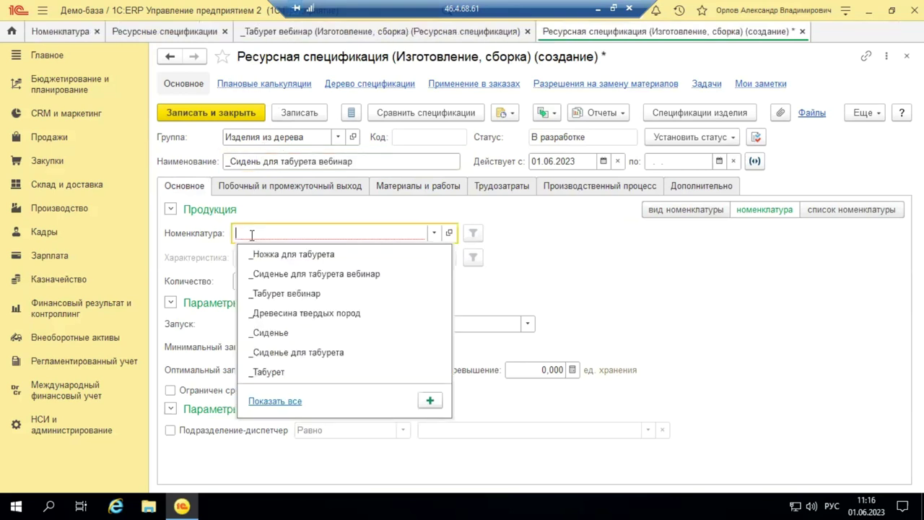
left_click(282, 273)
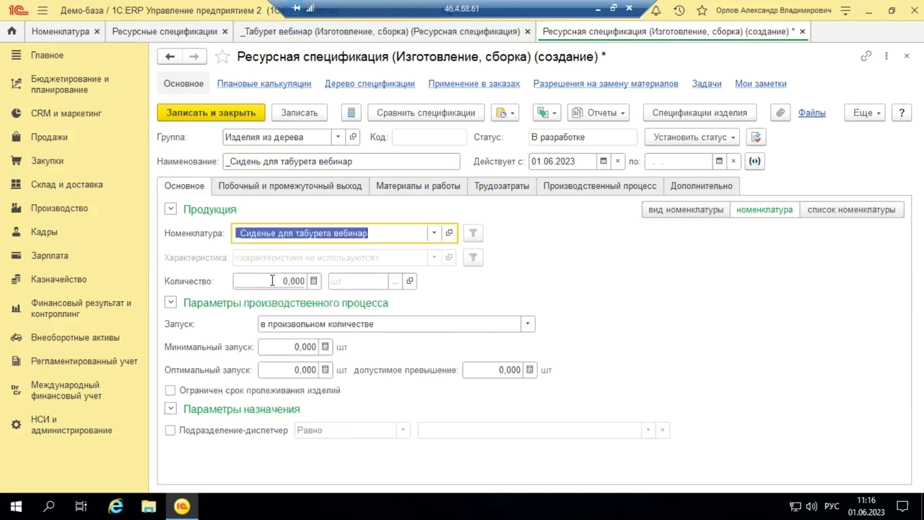
left_click(281, 280)
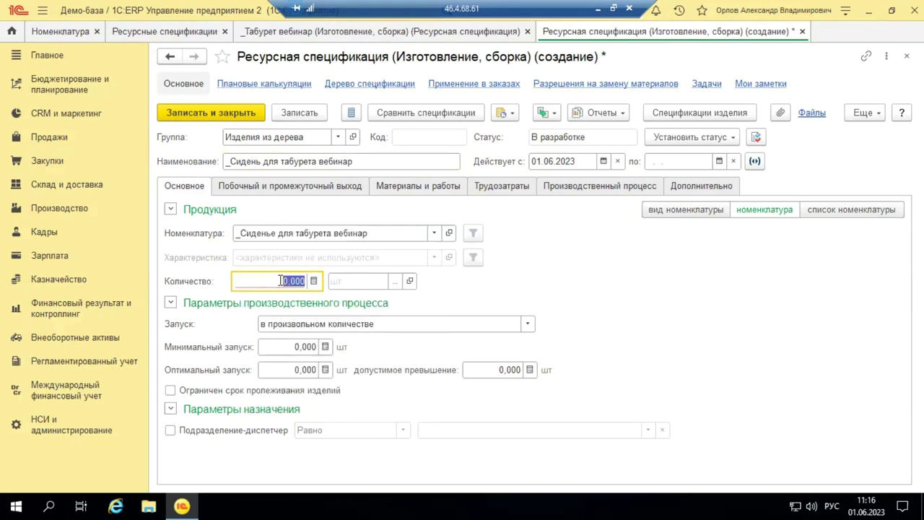
type("1")
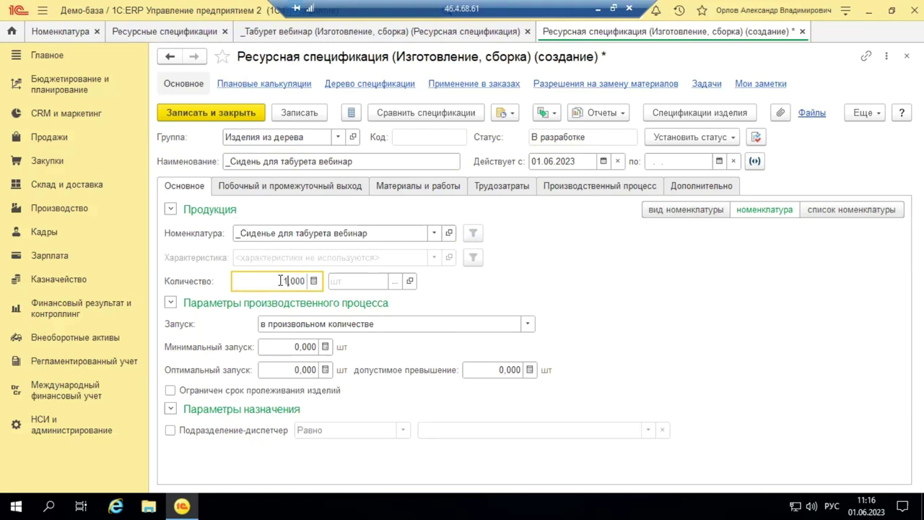
- Add "_Древесина твердых пород" with Количество 0,400 м2 as a material of the seat specification
left_click(436, 187)
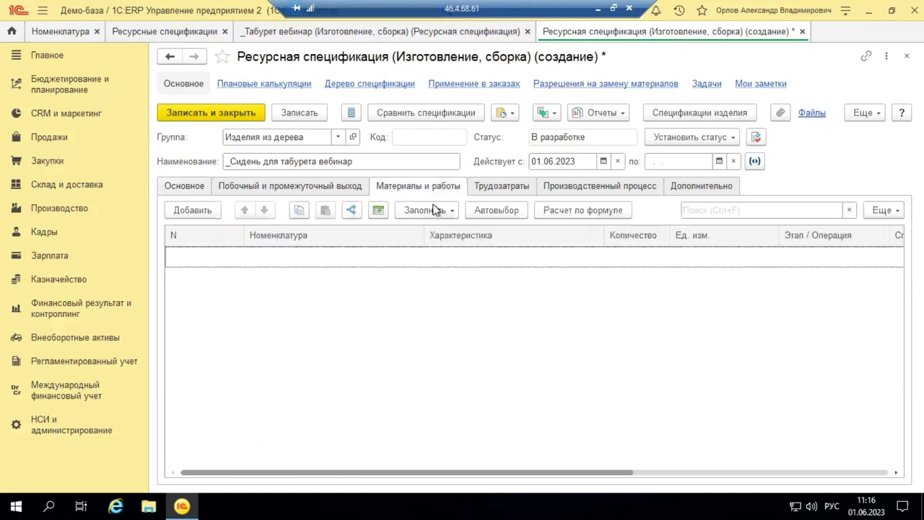
left_click(187, 209)
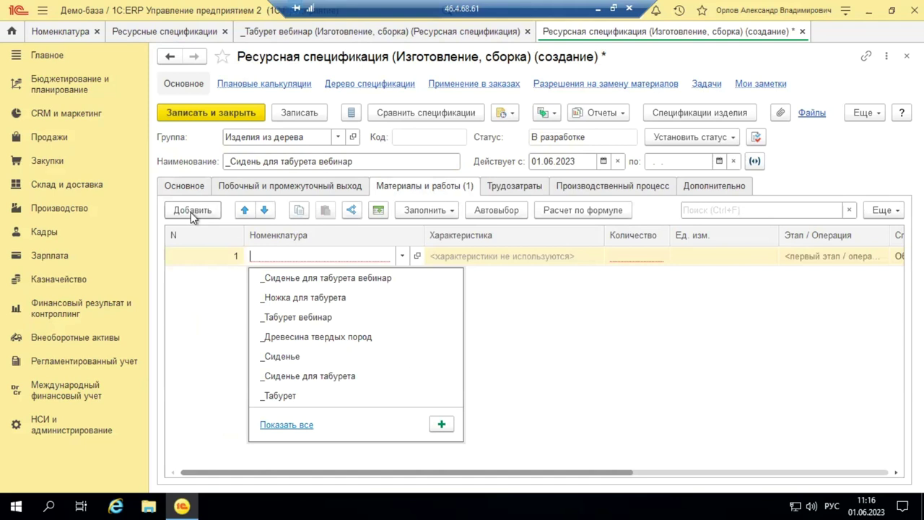
left_click(316, 347)
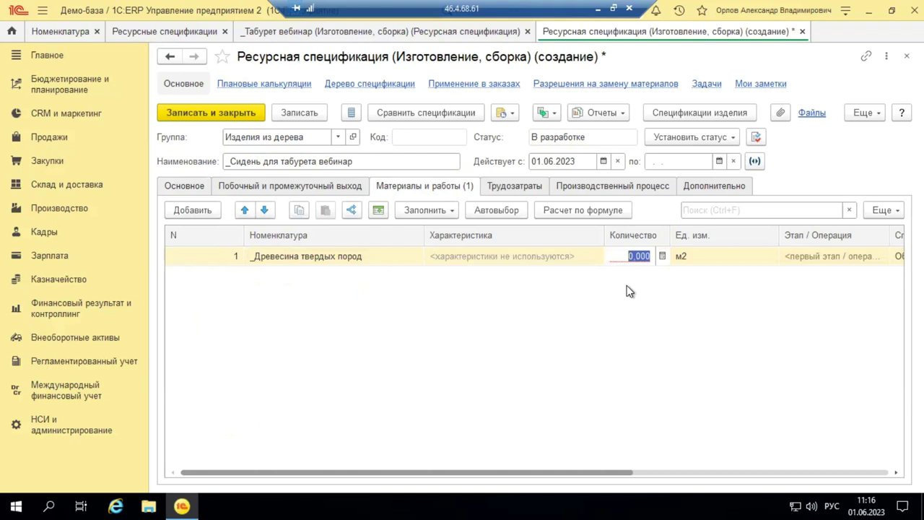
left_click(634, 255)
key("Right")
type("4")
left_click(643, 293)
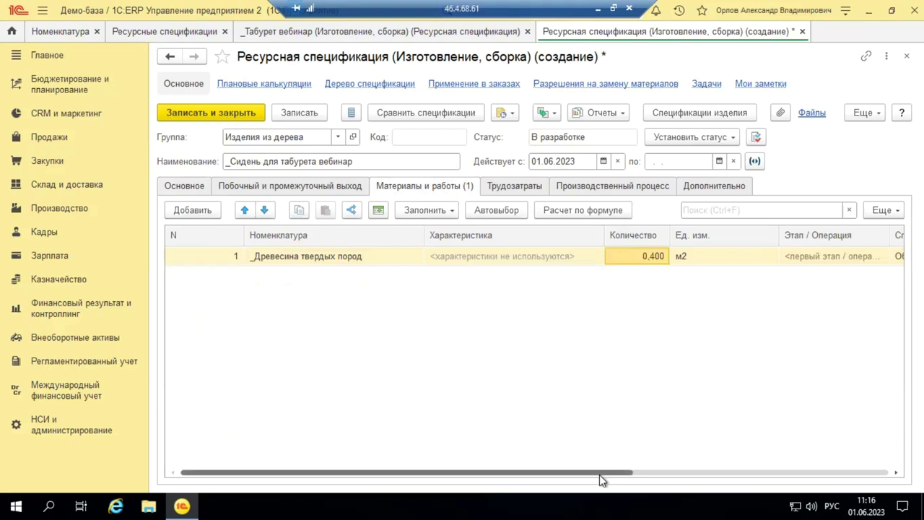
- Set the wood material's Статья калькуляции to "Полуфабрикаты"
left_click_drag(606, 473, 808, 473)
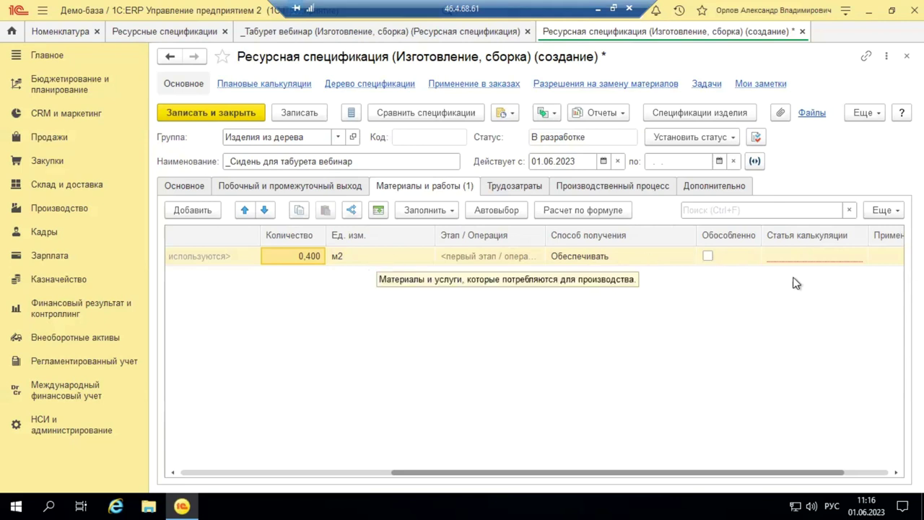
left_click(796, 255)
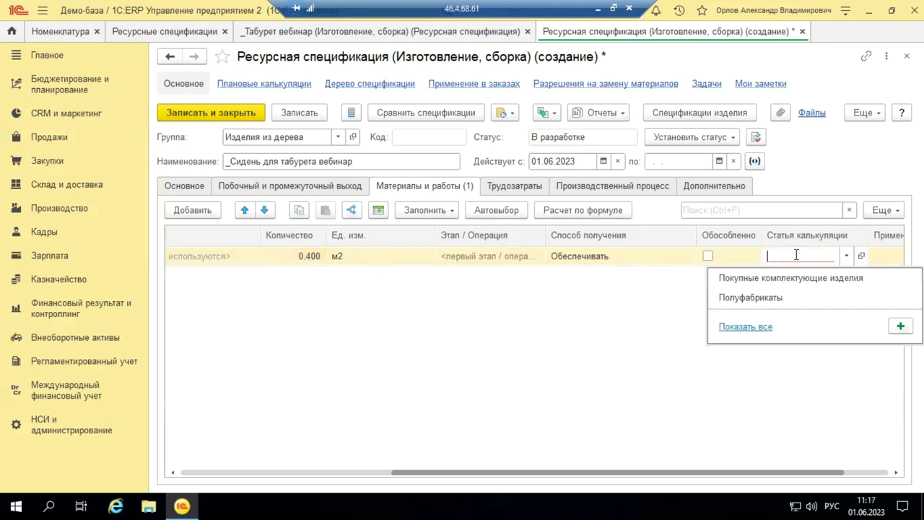
left_click(771, 301)
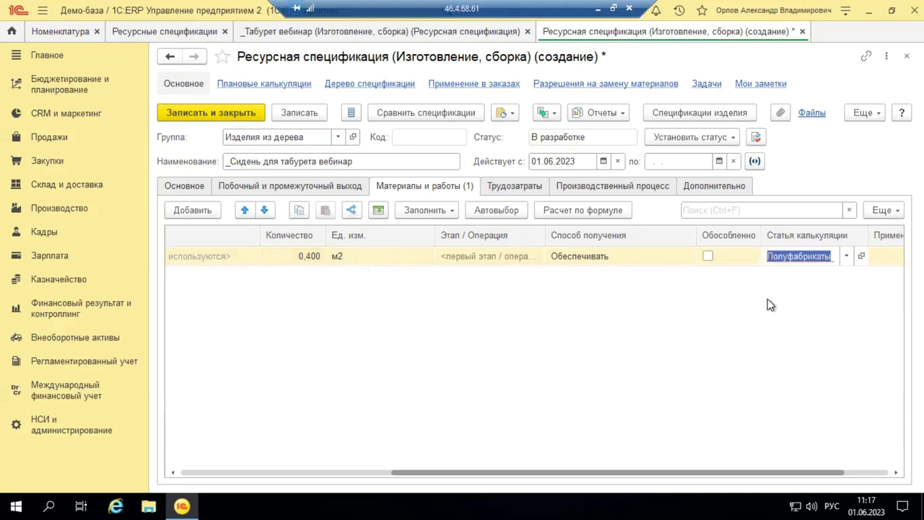
left_click(489, 335)
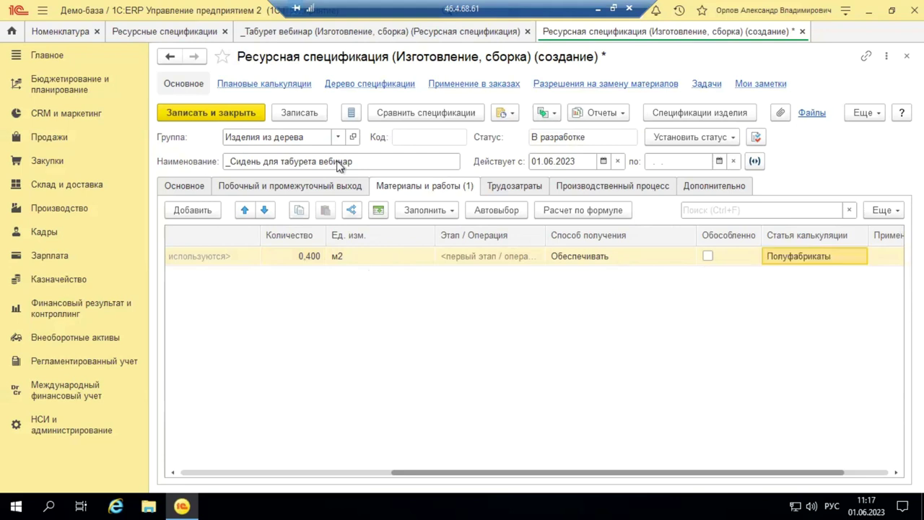
- Save the seat specification without closing it and try to set its status to "Действует"
left_click(305, 113)
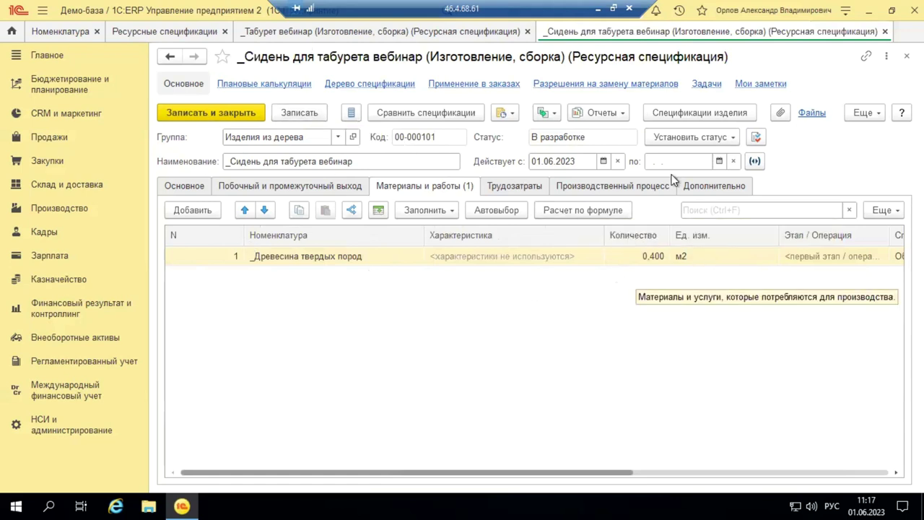
left_click(698, 137)
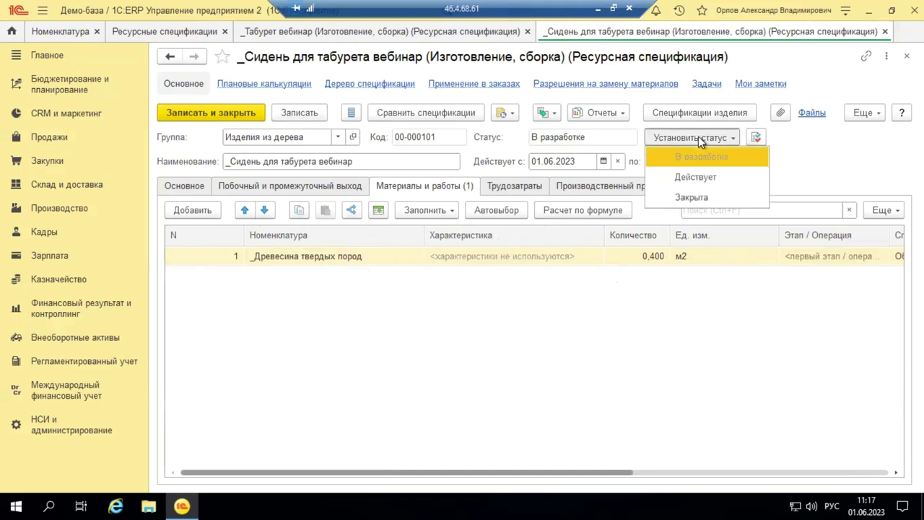
left_click(701, 177)
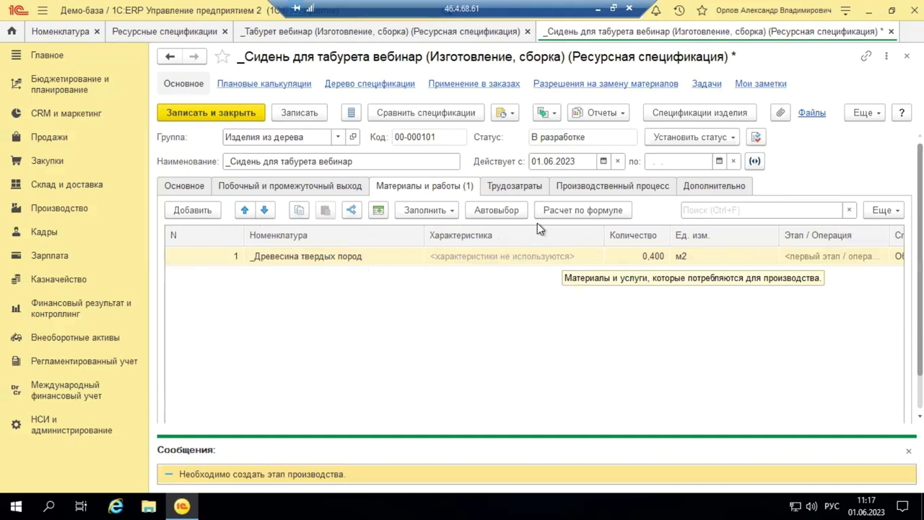
- Add a production stage to the seat specification and assign it to the department "Цех столярных работ"
left_click(609, 187)
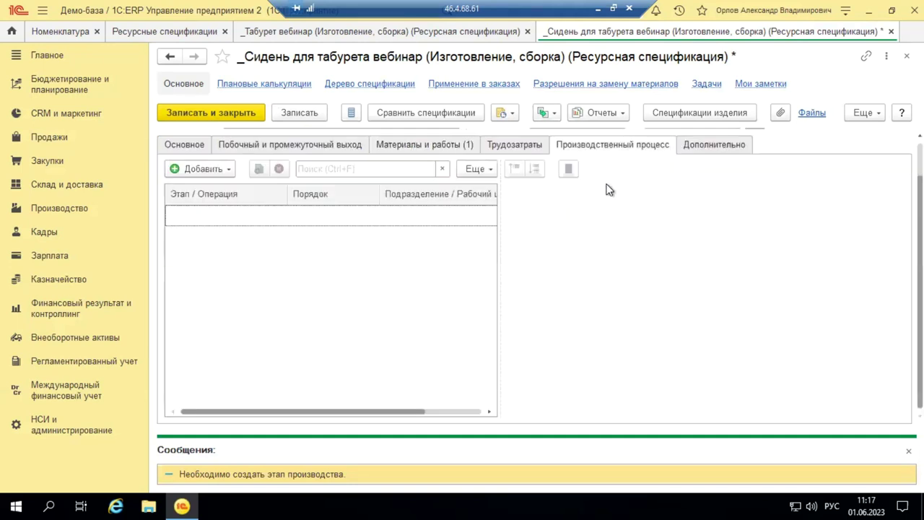
left_click(185, 170)
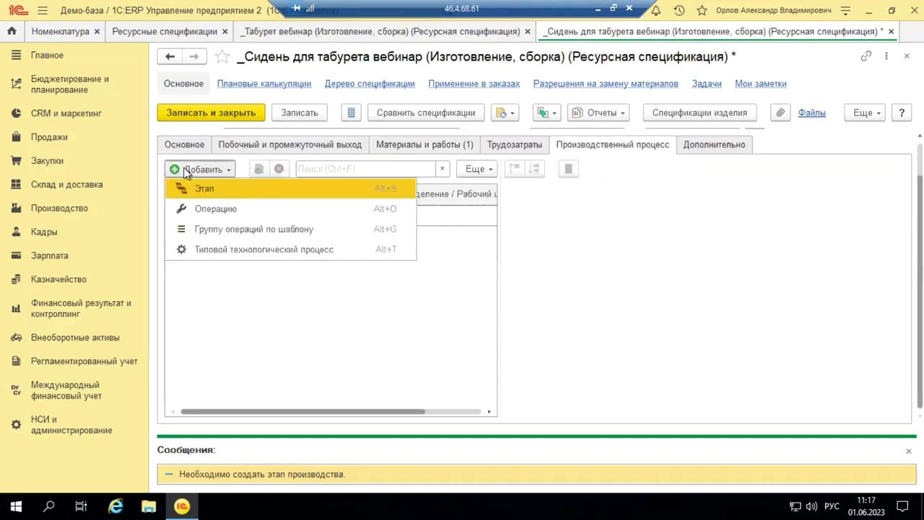
left_click(199, 189)
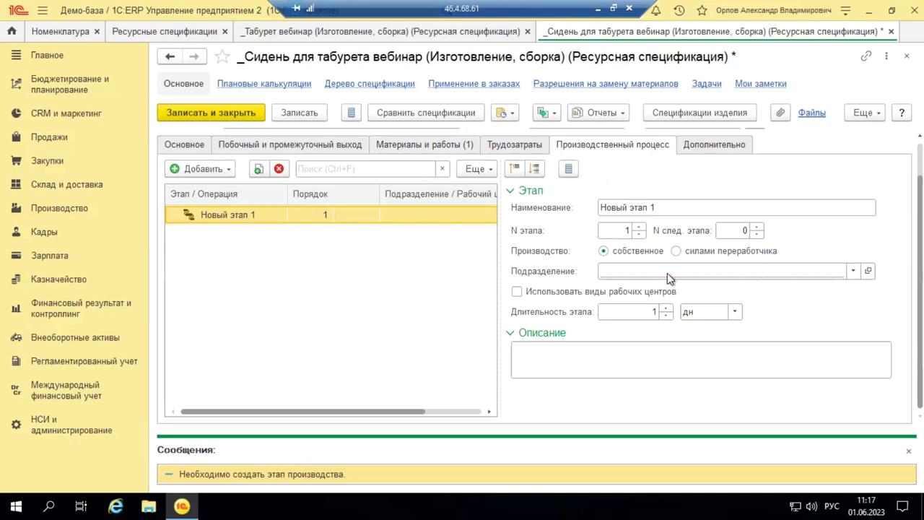
left_click(853, 272)
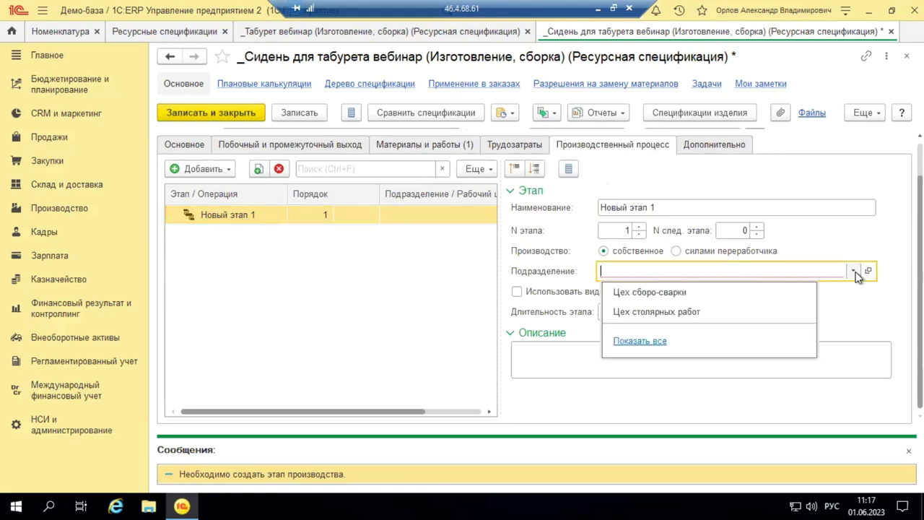
left_click(647, 346)
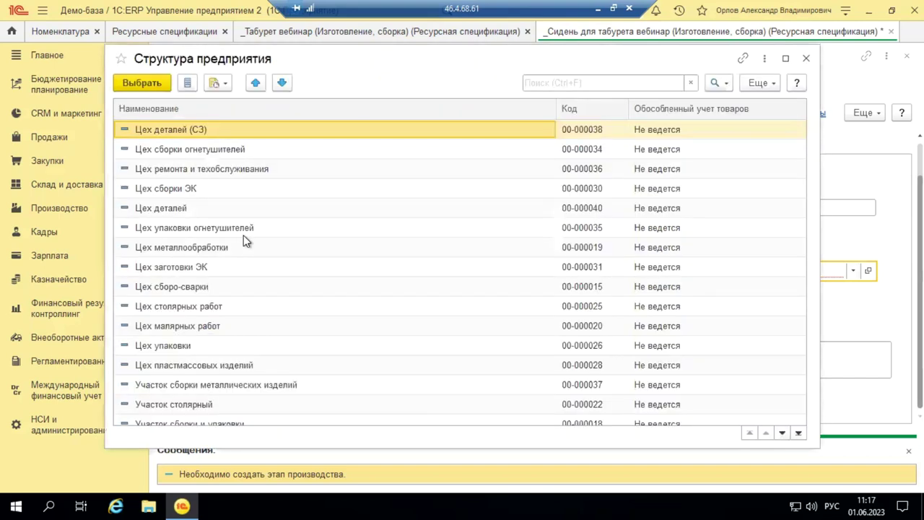
left_click(206, 306)
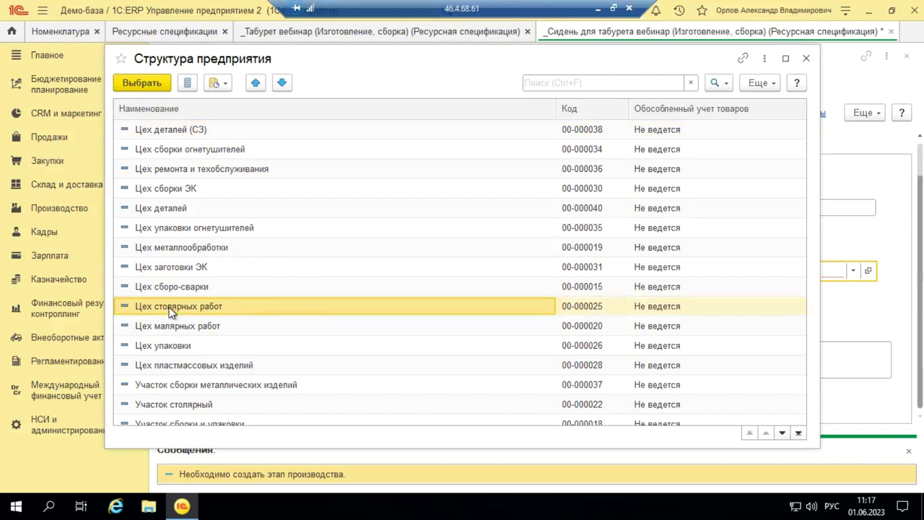
left_click(142, 84)
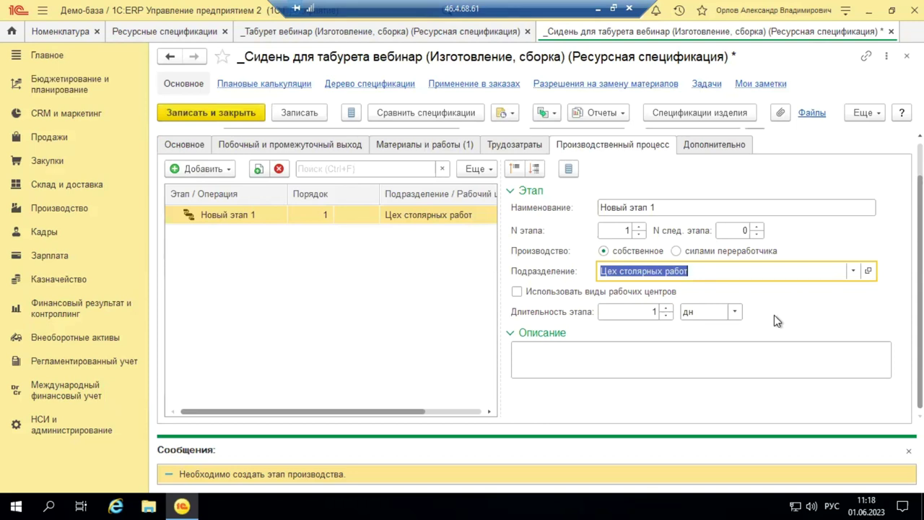
- Look at the stage's Переработка settings under "силами переработчика", then restore Производство to "собственное"
left_click(676, 250)
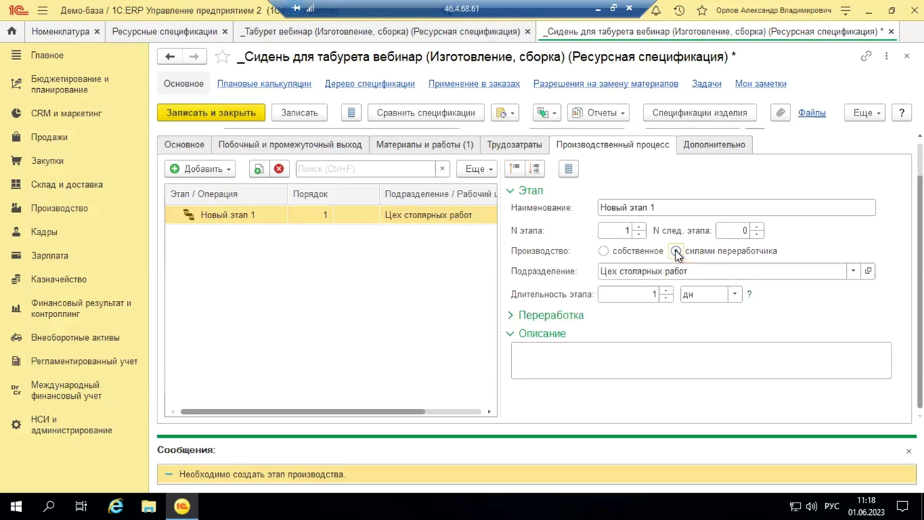
left_click(512, 316)
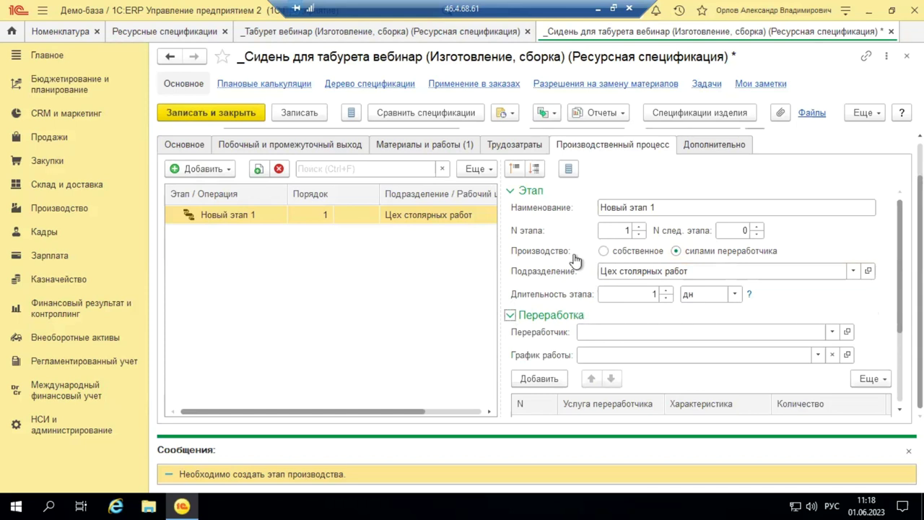
left_click(604, 251)
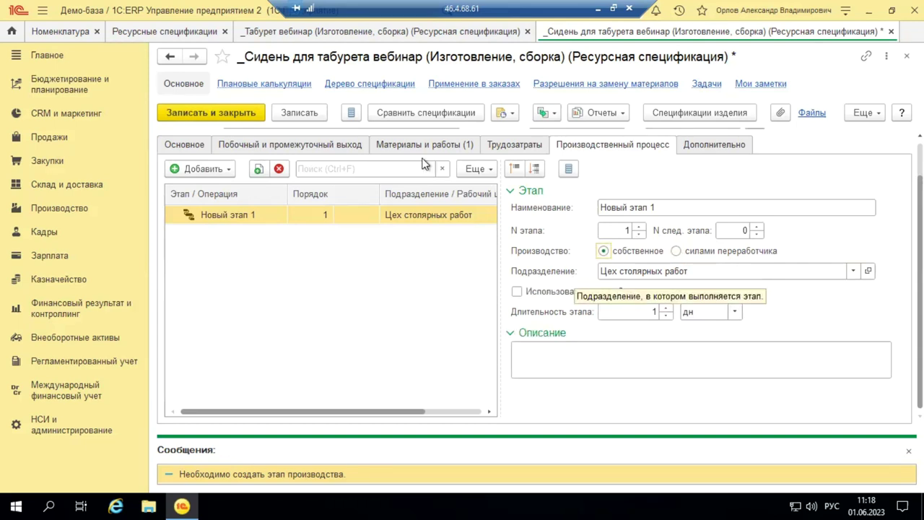
- Review the seat specification's main data and by-product output, then save and close it
left_click(192, 144)
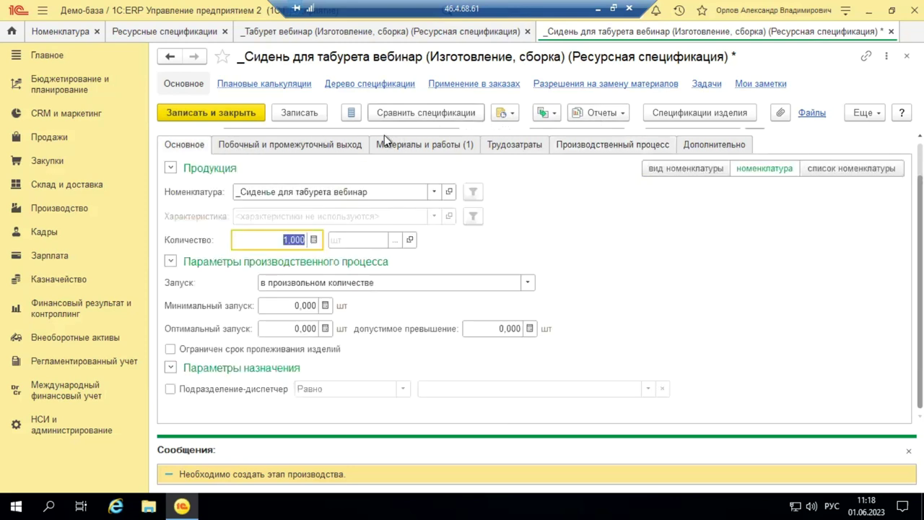
left_click(305, 144)
left_click(302, 119)
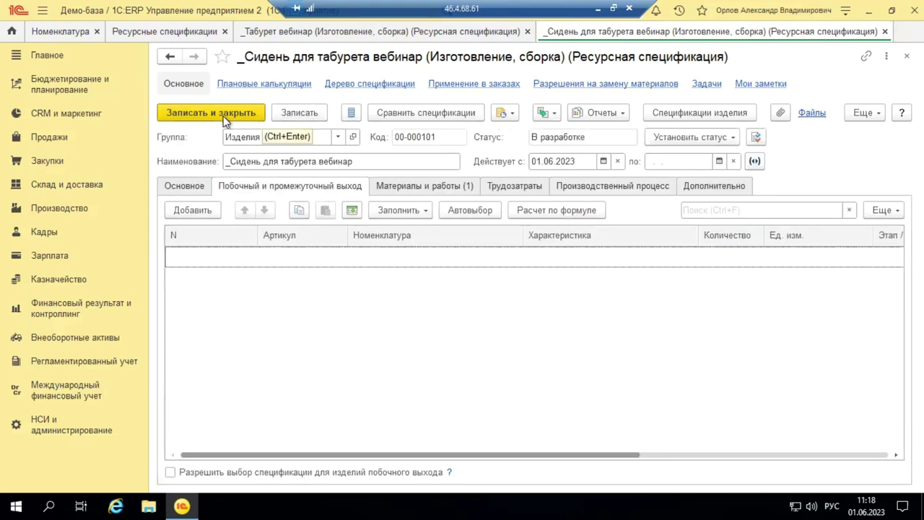
left_click(202, 118)
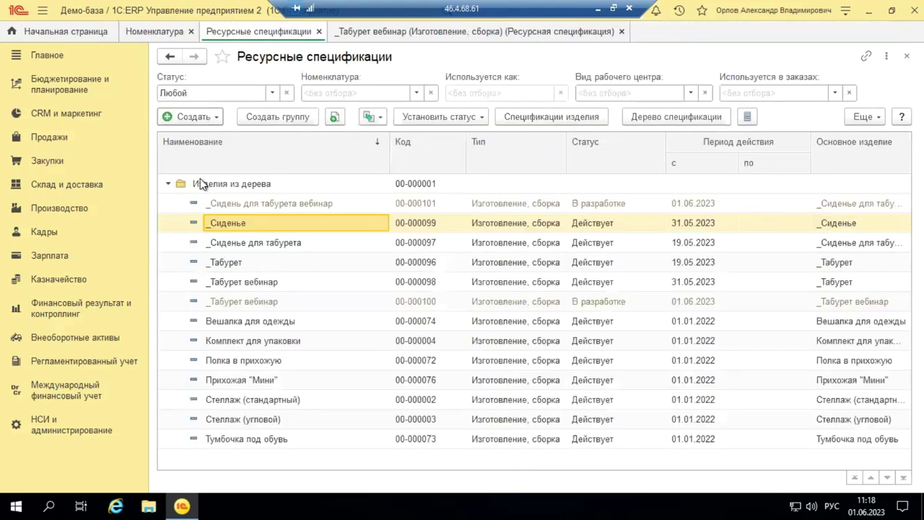
- Set the status of the "_Сидень для табурета вебинар" specification to "Действует" from the specifications list and confirm the change
left_click(247, 205)
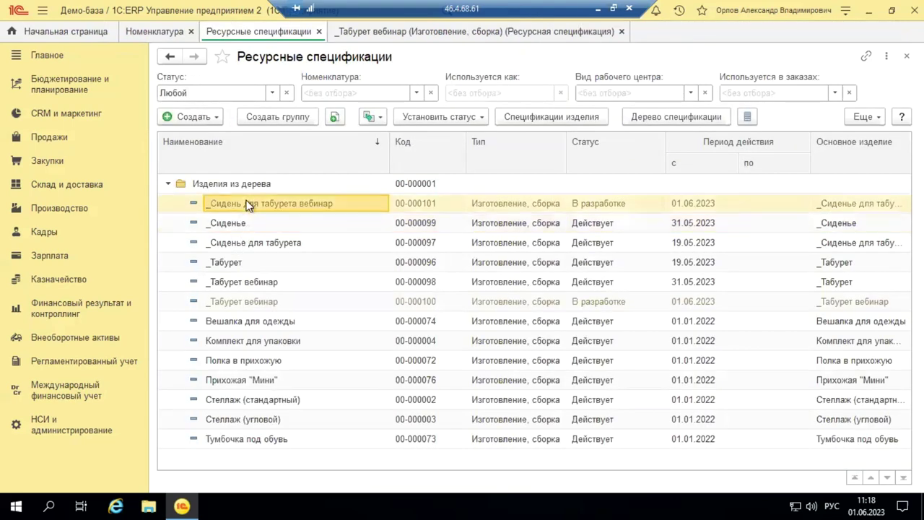
left_click(450, 118)
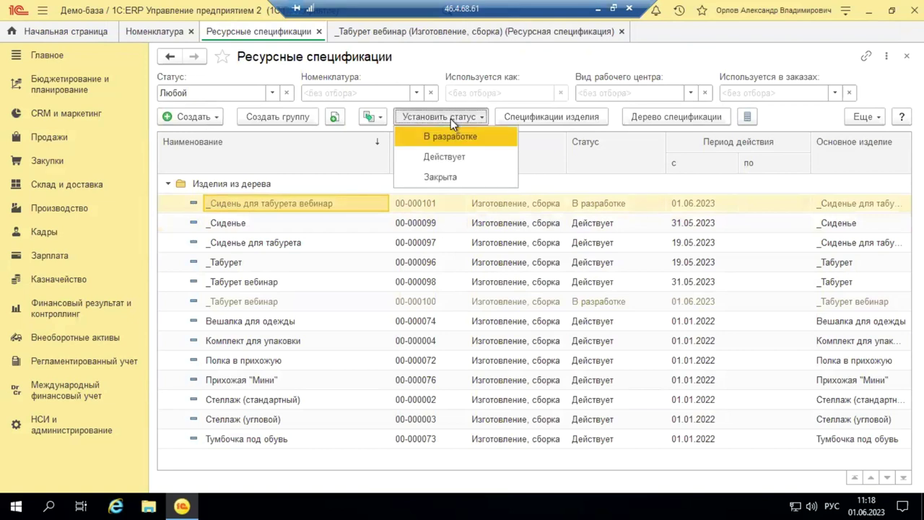
left_click(449, 157)
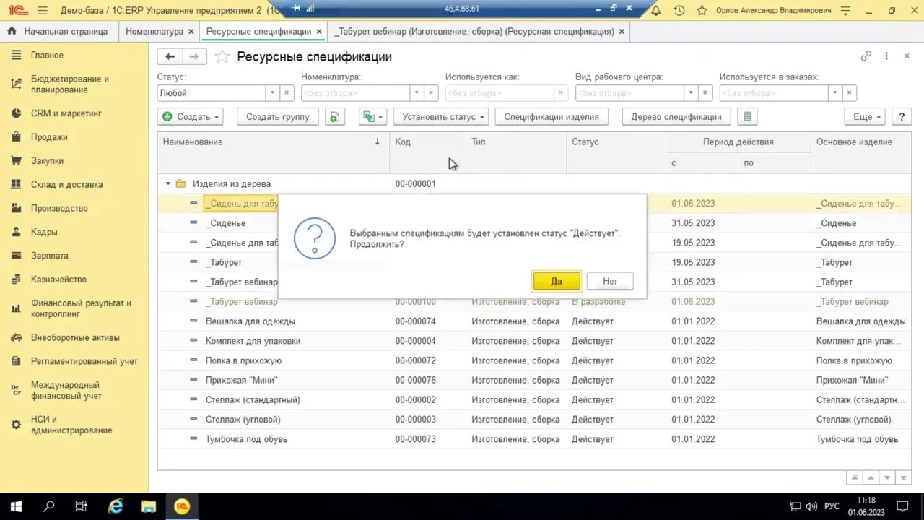
left_click(556, 282)
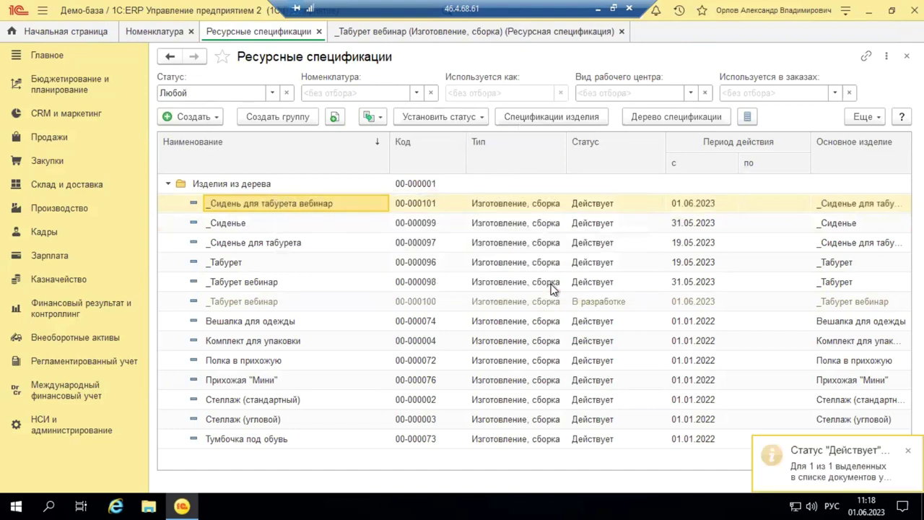
- In the "_Табурет вебинар" specification, set the seat material to be produced by the specification "_Сидень для табурета вебинар"
left_click(377, 35)
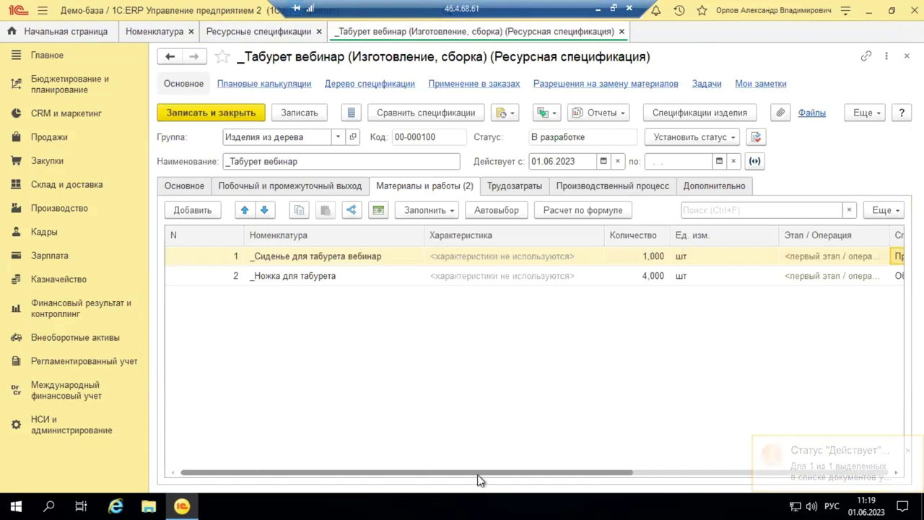
left_click_drag(480, 478, 763, 470)
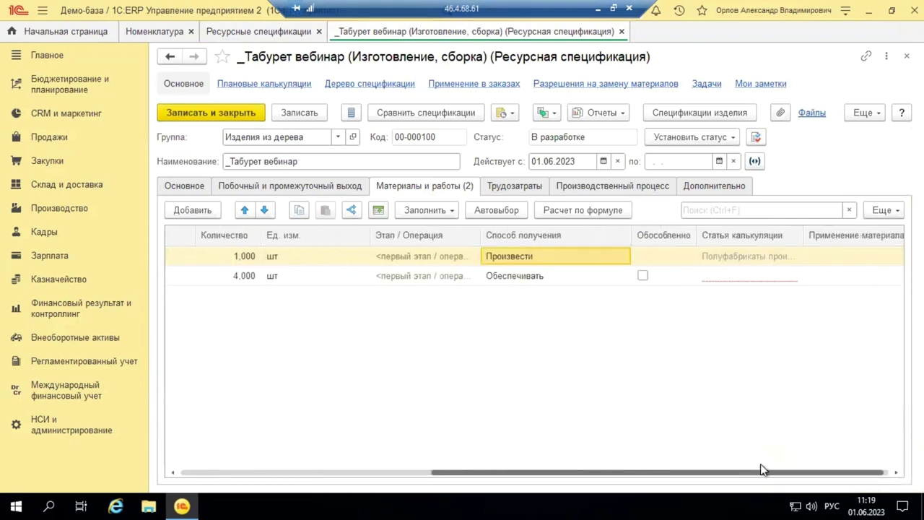
double_click(551, 259)
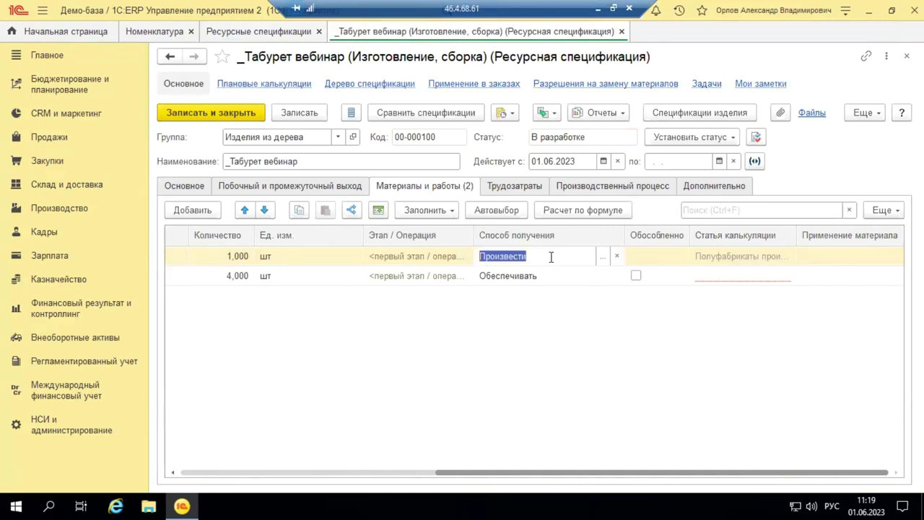
left_click(603, 258)
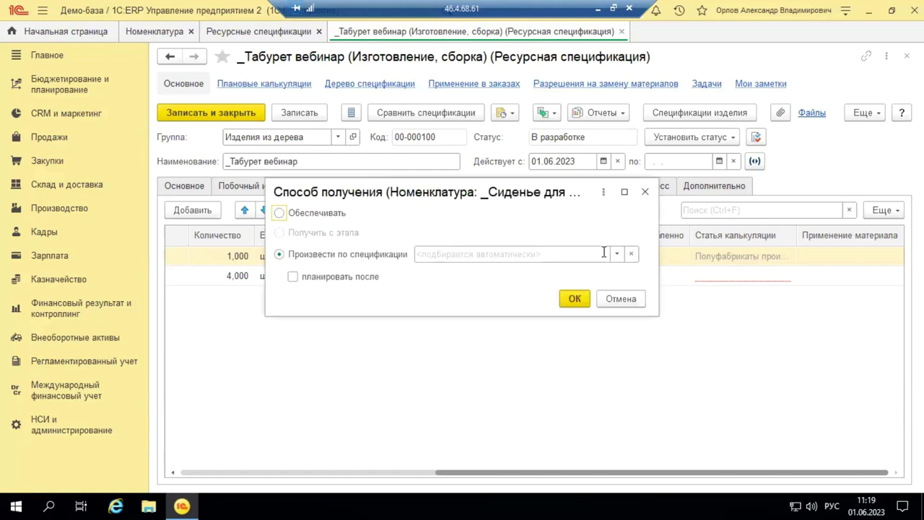
left_click(616, 254)
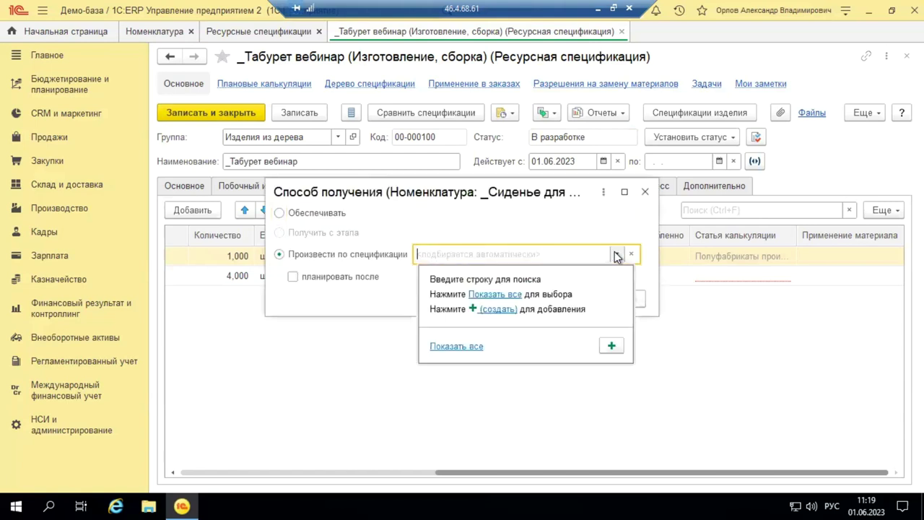
left_click(462, 346)
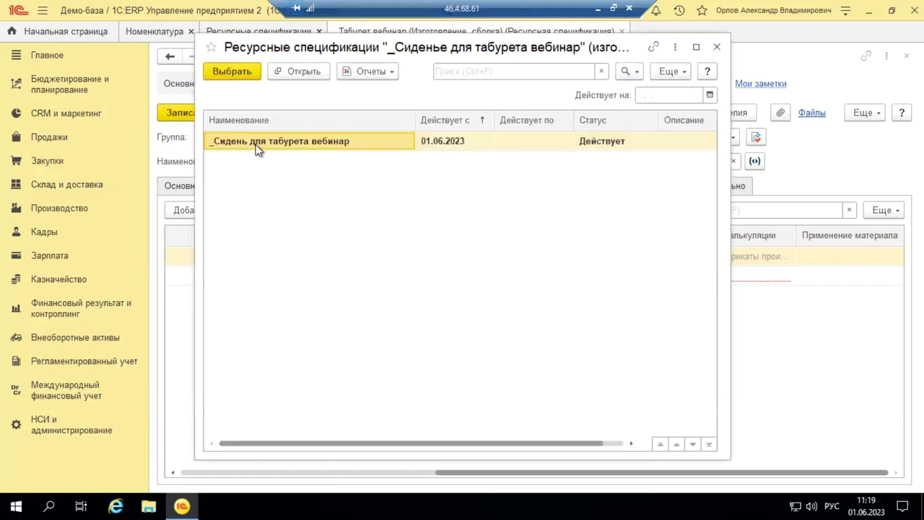
left_click(234, 73)
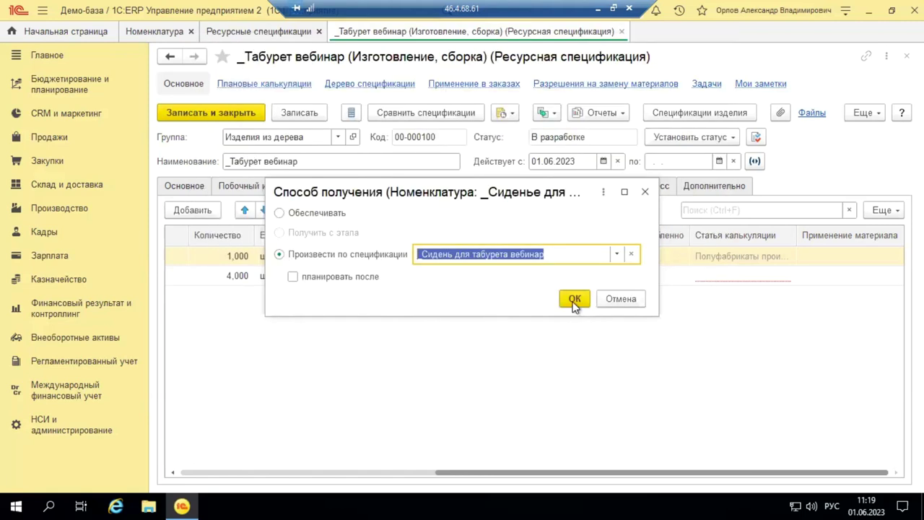
left_click(574, 299)
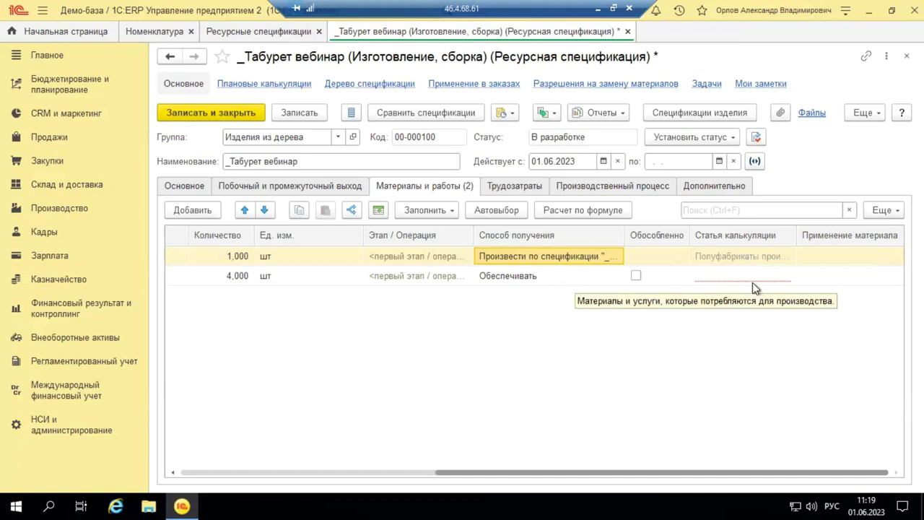
- Set the costing item of the "_Ножка для табурета" material to "Покупные комплектующие изделия"
left_click(750, 280)
left_click(752, 276)
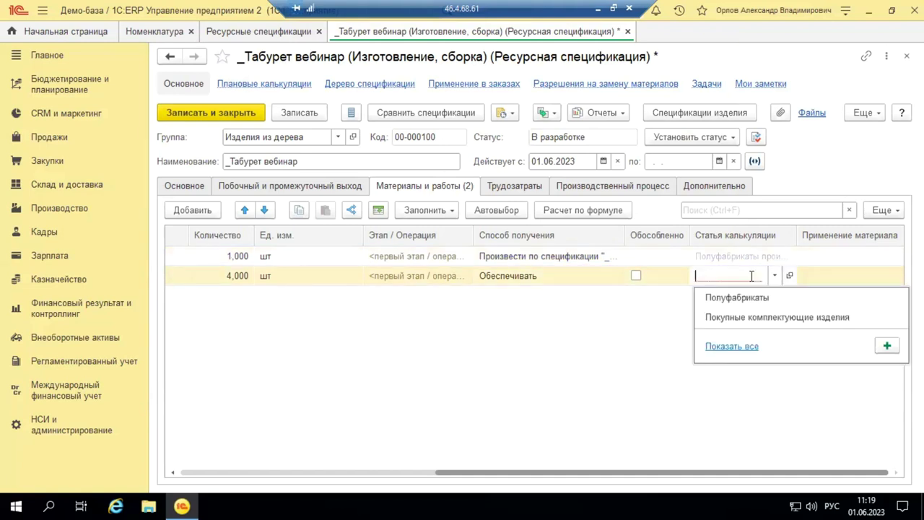
left_click(739, 320)
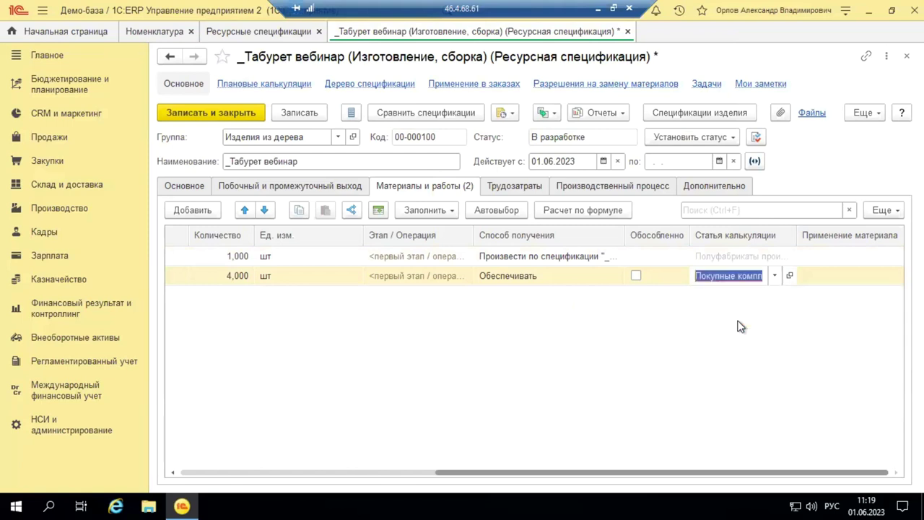
- Add a production stage to the stool specification and assign it to the department "Цех сборо-сварки"
left_click(514, 184)
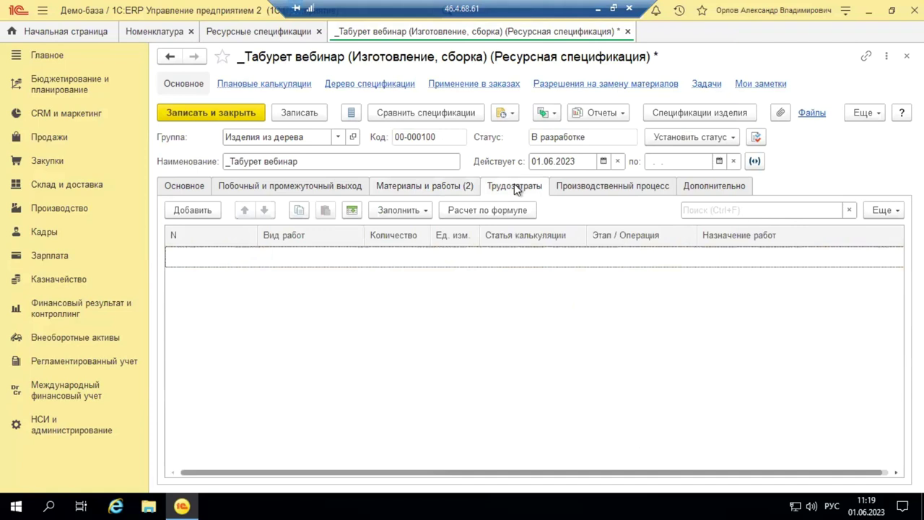
left_click(613, 186)
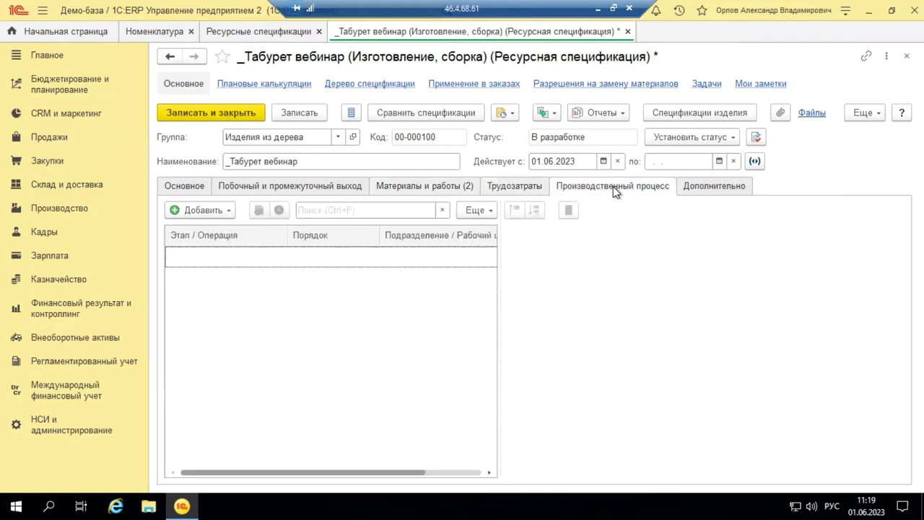
left_click(511, 189)
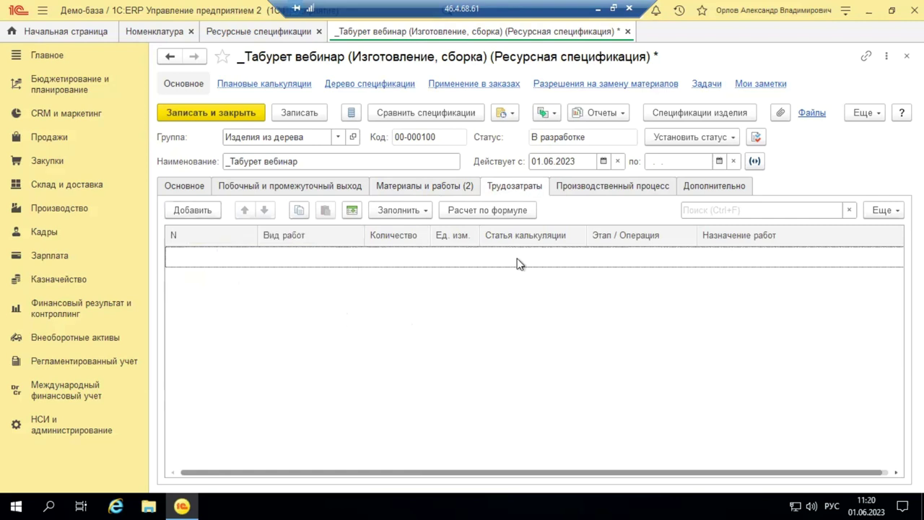
mouse_move(538, 239)
left_click(644, 186)
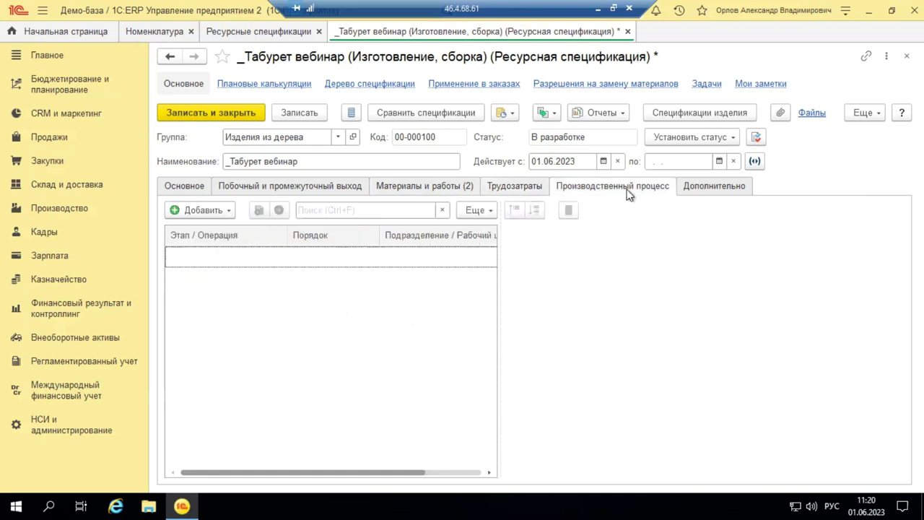
left_click(199, 209)
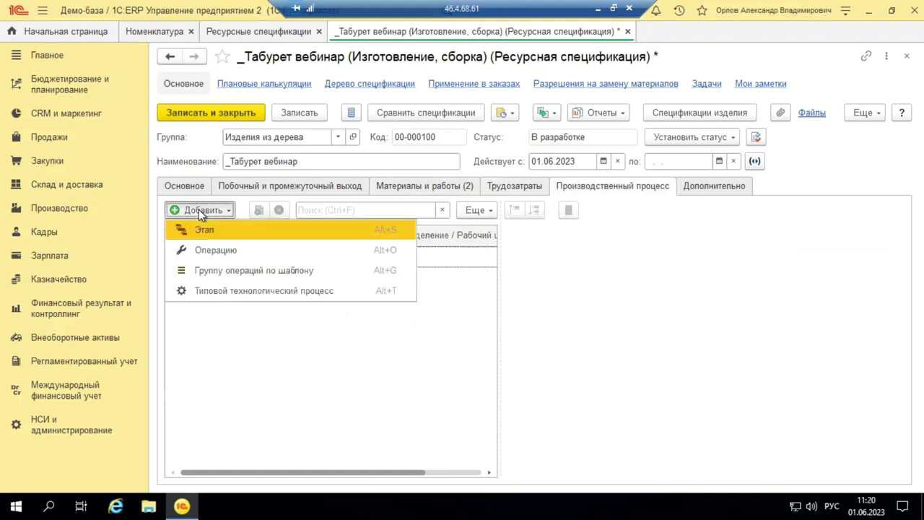
left_click(204, 235)
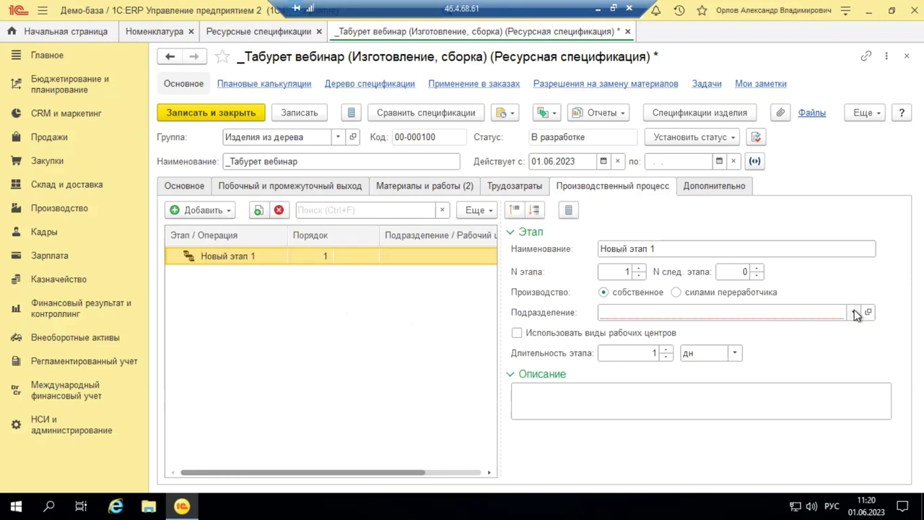
left_click(855, 312)
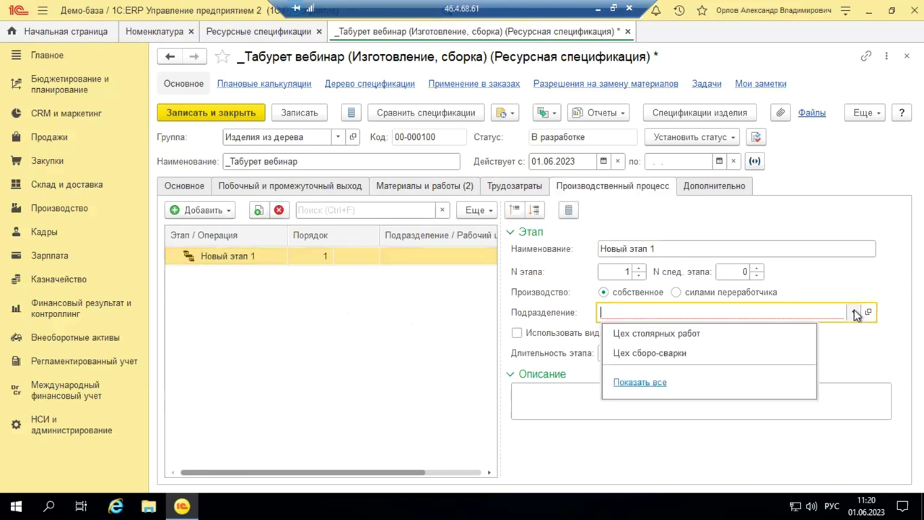
left_click(621, 353)
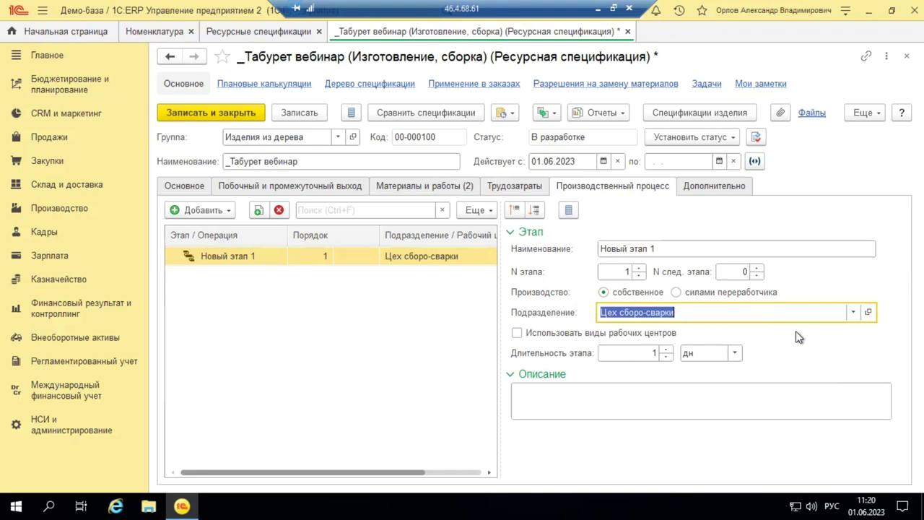
- Set the duration of the stool's production stage to 30 мин
left_click(735, 353)
left_click(704, 396)
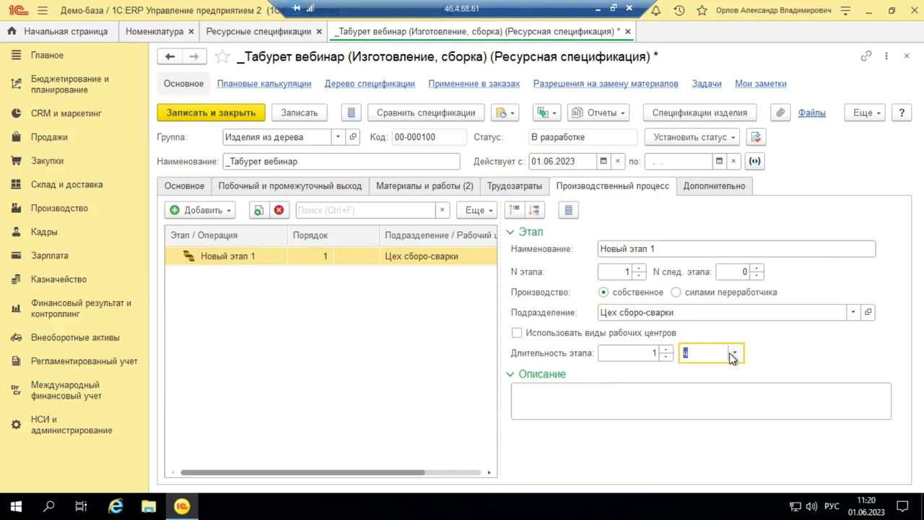
left_click(735, 353)
left_click(696, 375)
left_click(664, 355)
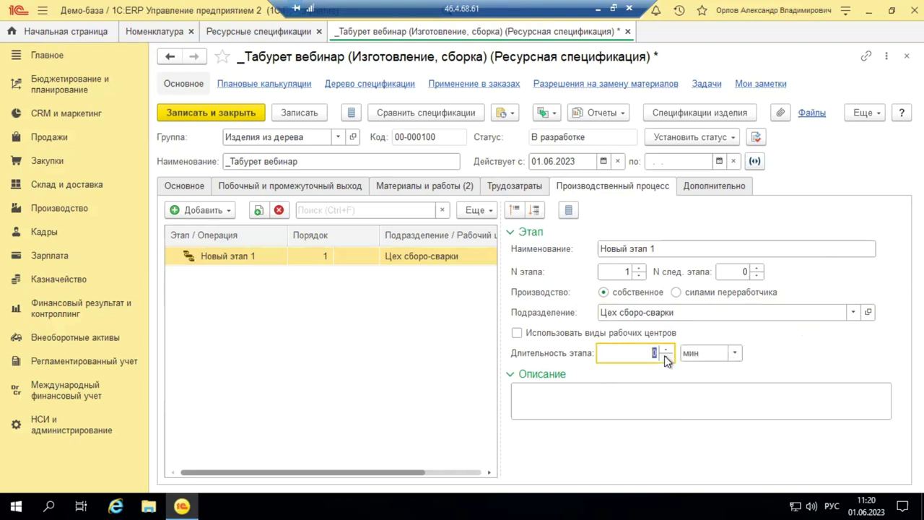
type("30")
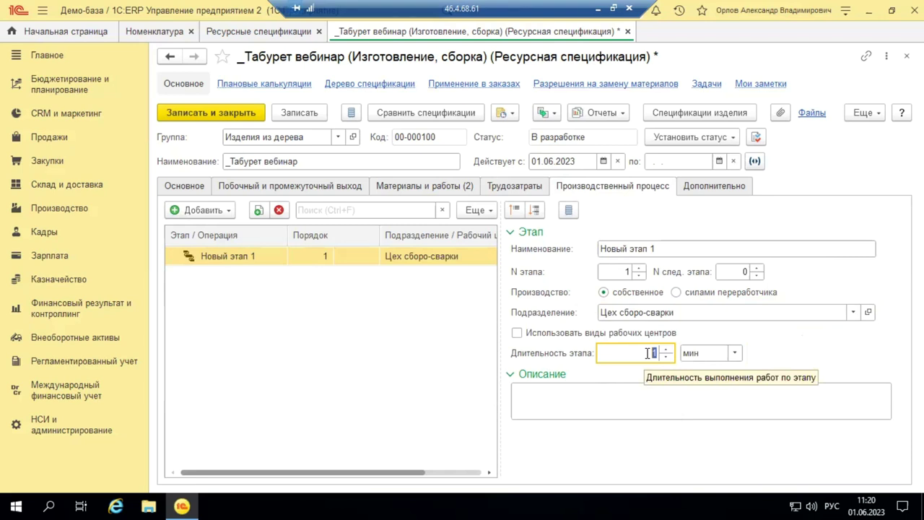
left_click(643, 402)
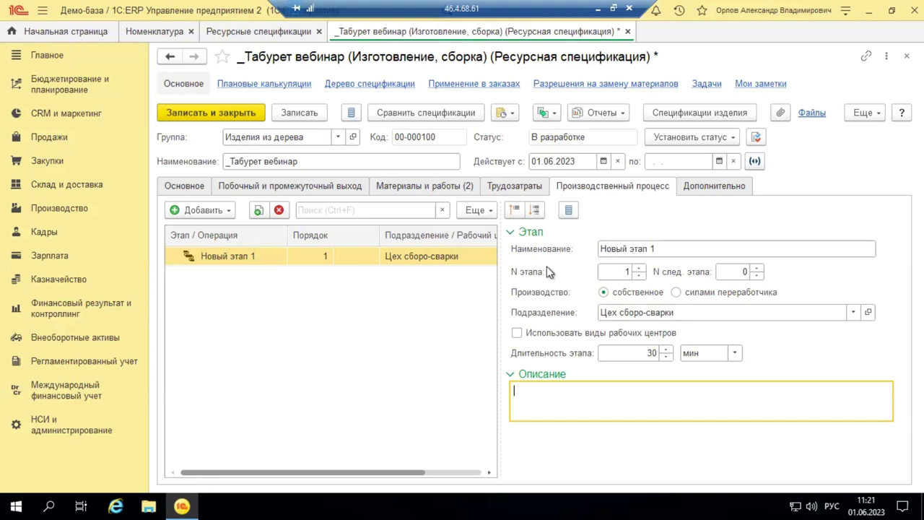
- Save the "_Табурет вебинар" specification, set its status to "Действует" and close it
left_click(297, 112)
left_click(686, 137)
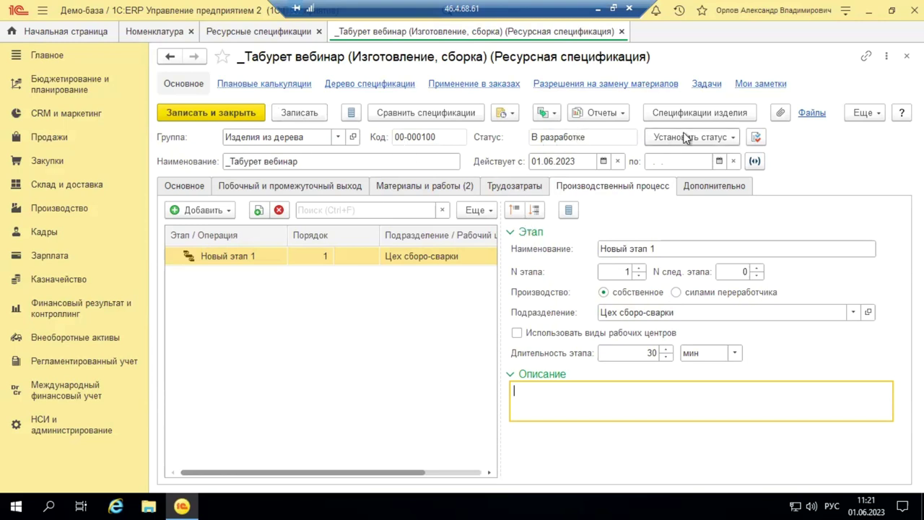
left_click(688, 180)
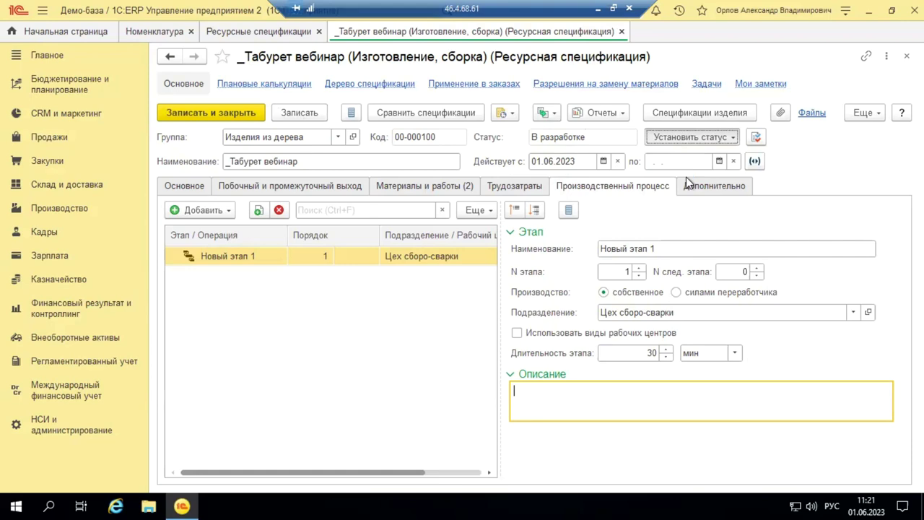
left_click(208, 113)
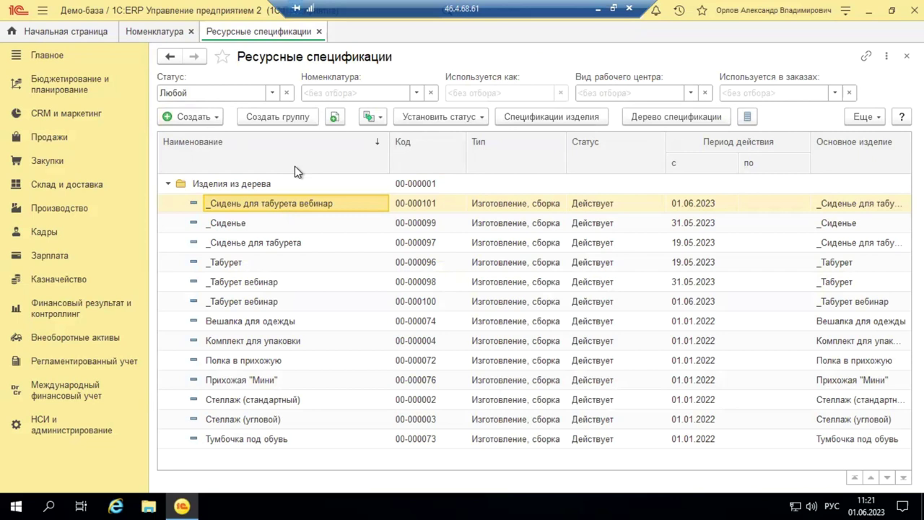
left_click(248, 306)
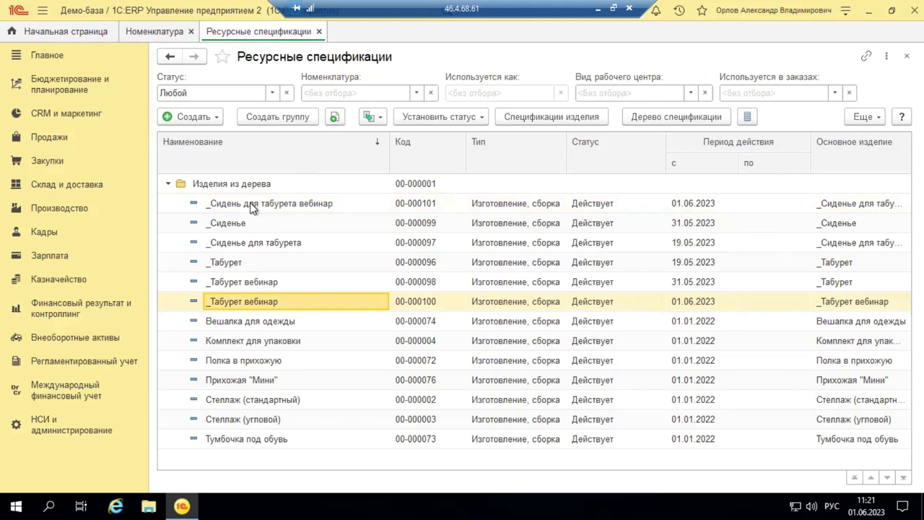
- Open "Оформление производства без заказов", try to issue a production document there, and go to the production documents journal
left_click(56, 209)
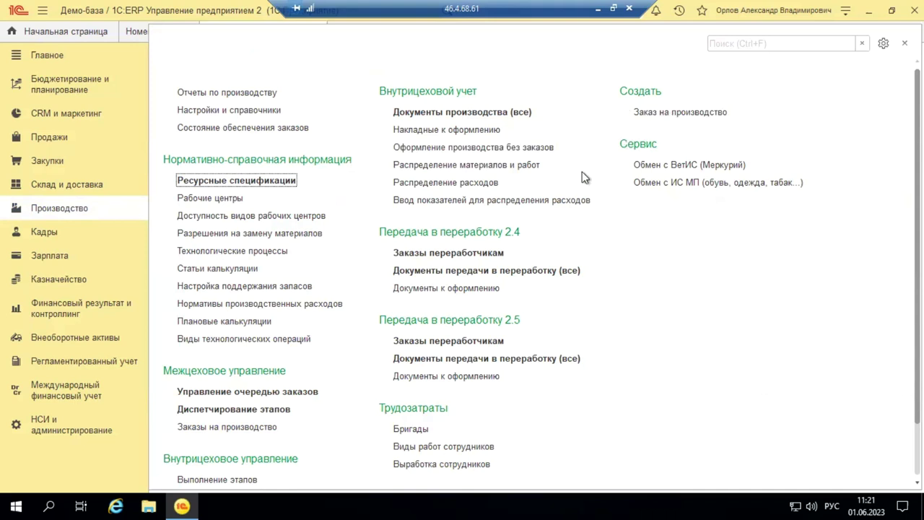
left_click(462, 149)
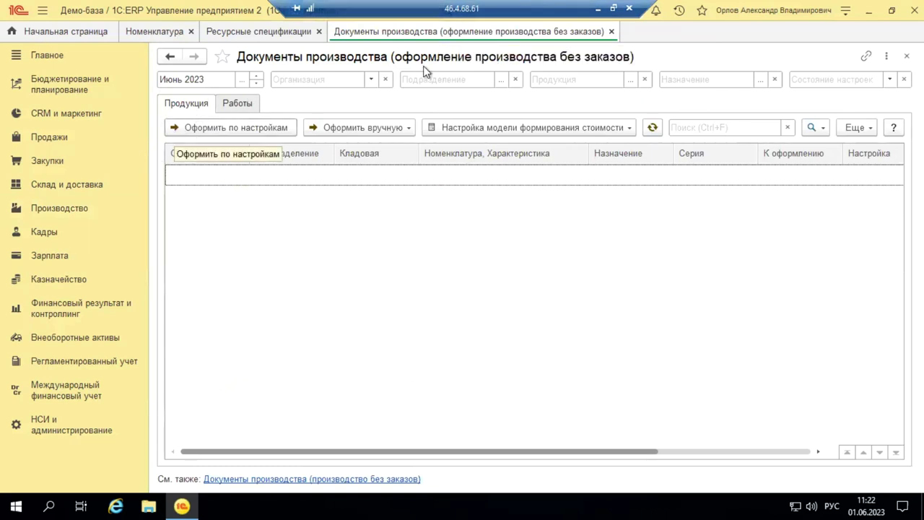
left_click(231, 130)
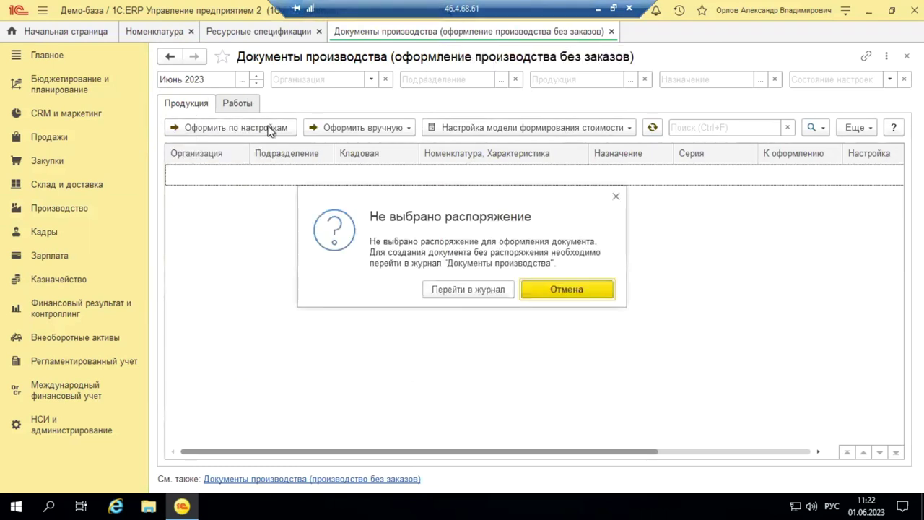
left_click(616, 197)
left_click(403, 129)
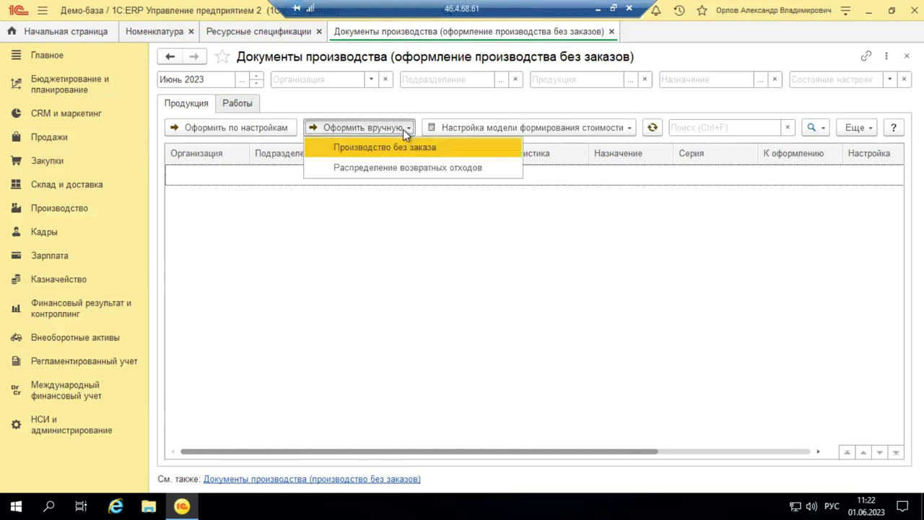
left_click(392, 148)
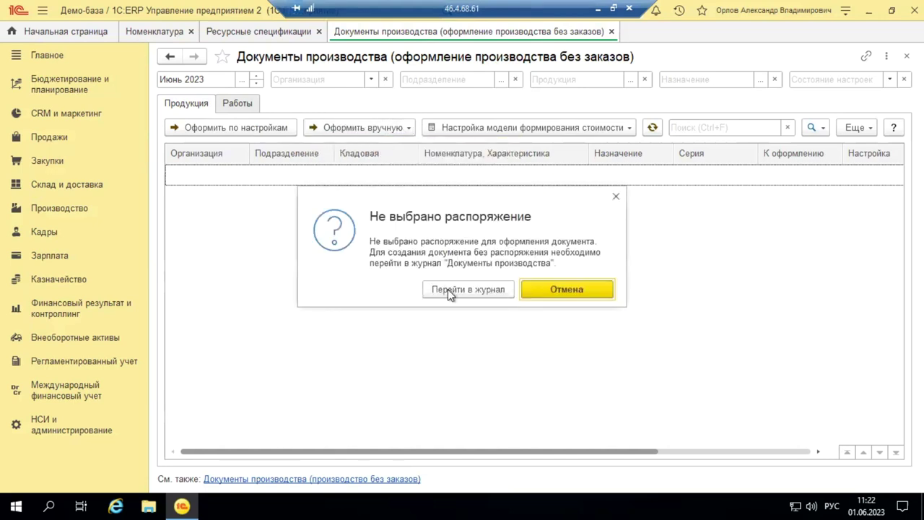
left_click(449, 292)
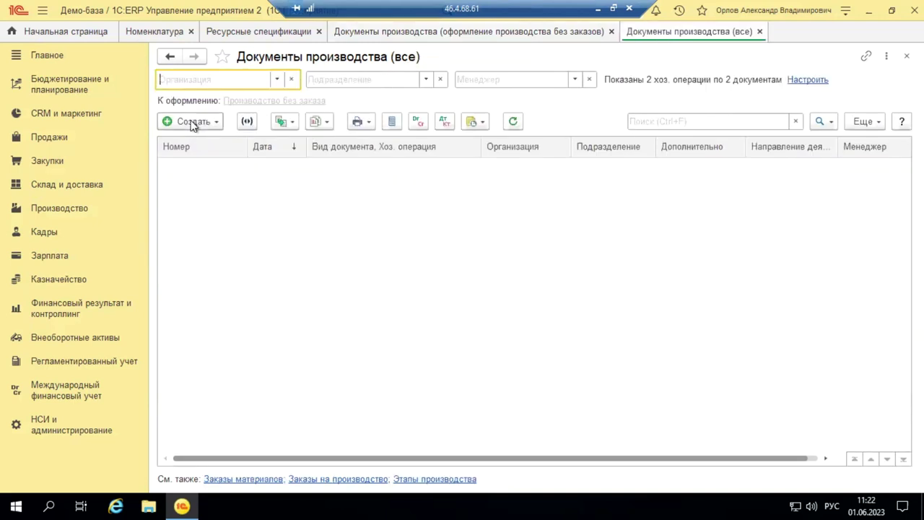
- Create a "Производство без заказа" document for the organization "Андромеда Плюс" and open the choices for its cost grouping
left_click(192, 122)
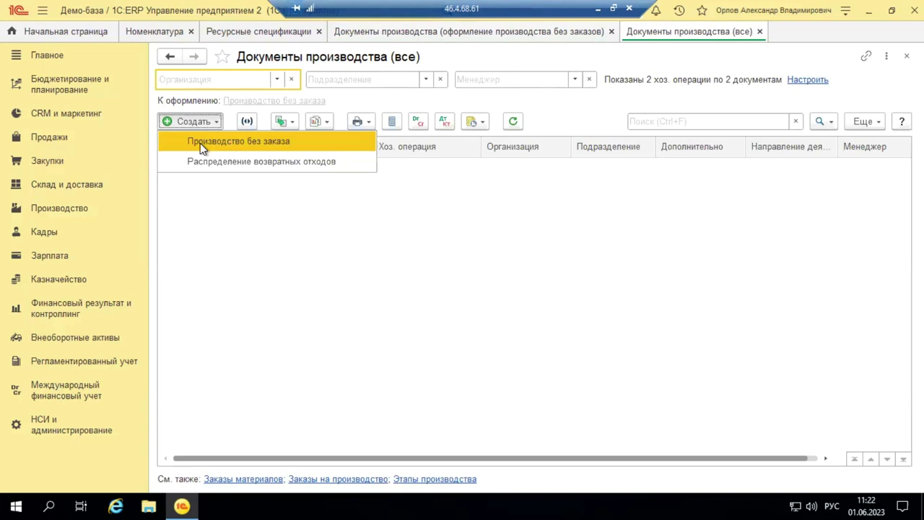
left_click(200, 143)
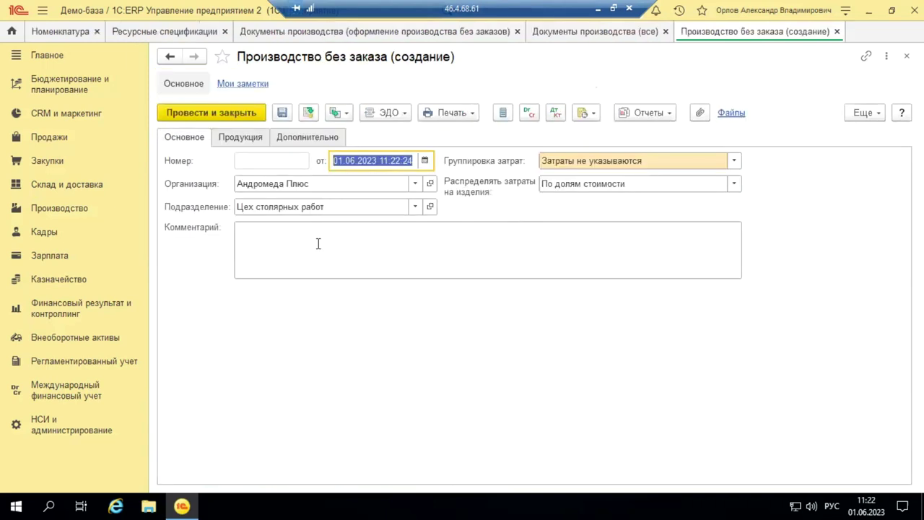
left_click(415, 184)
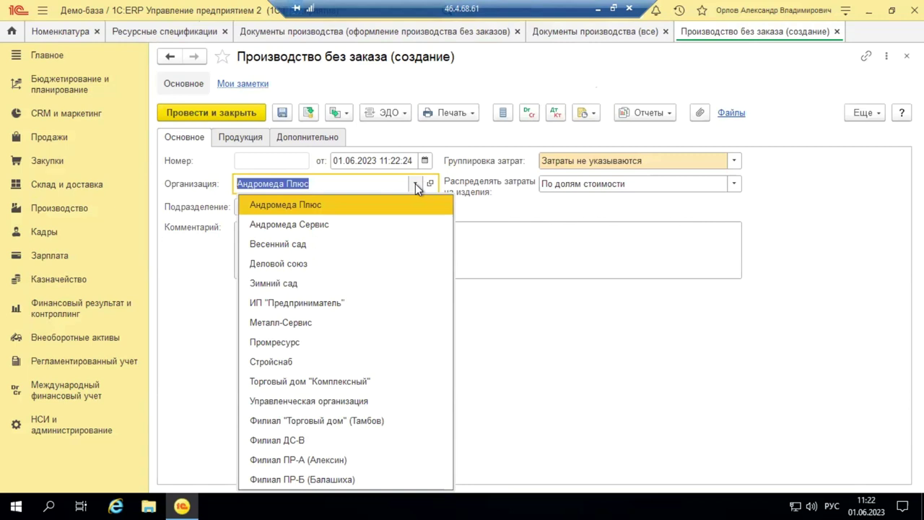
left_click(302, 206)
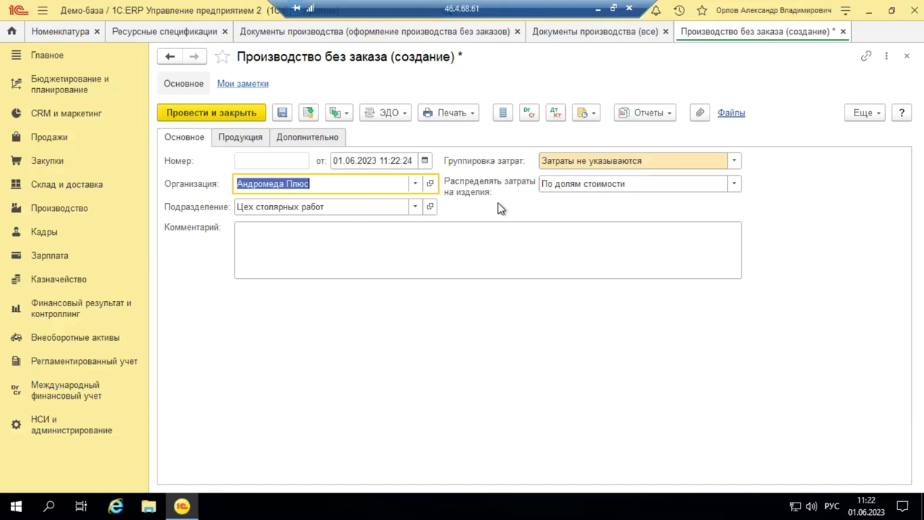
left_click(733, 161)
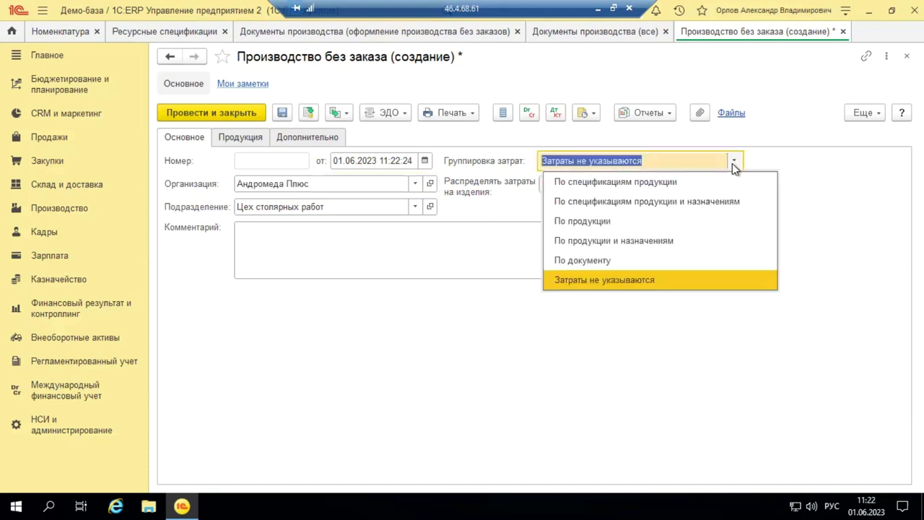